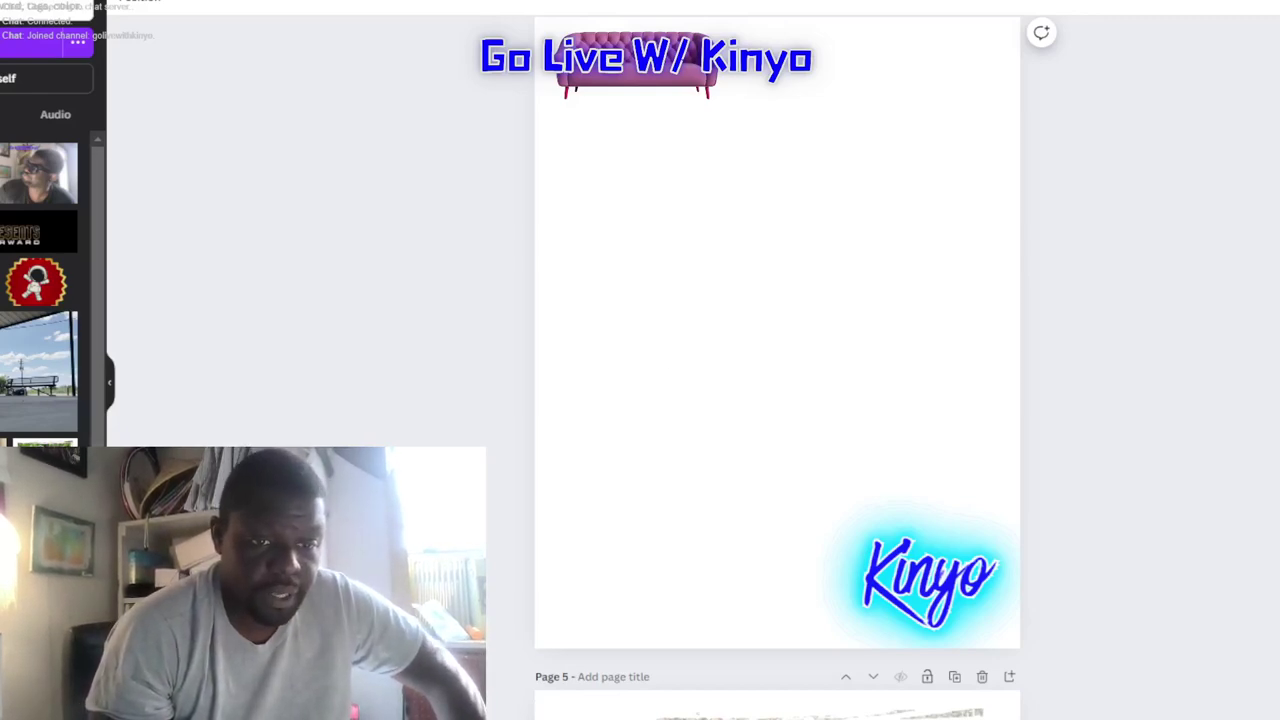
pyautogui.click(0, 77)
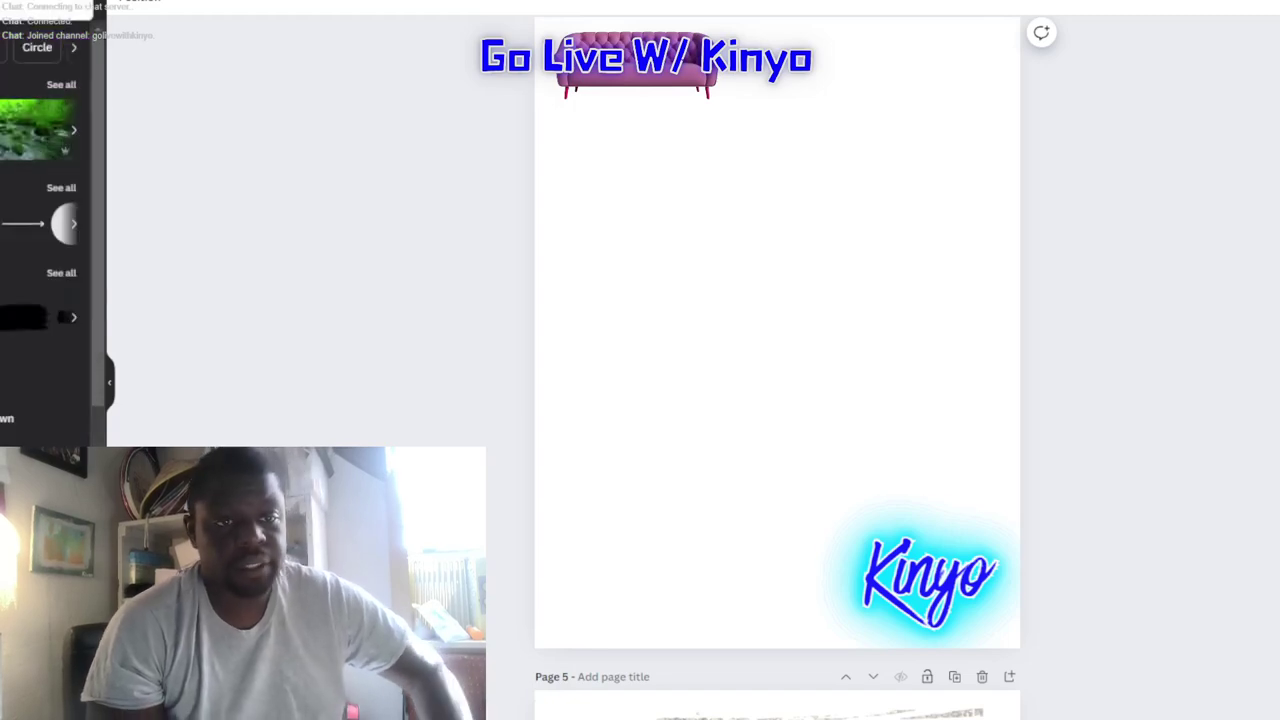
pyautogui.click(20, 6)
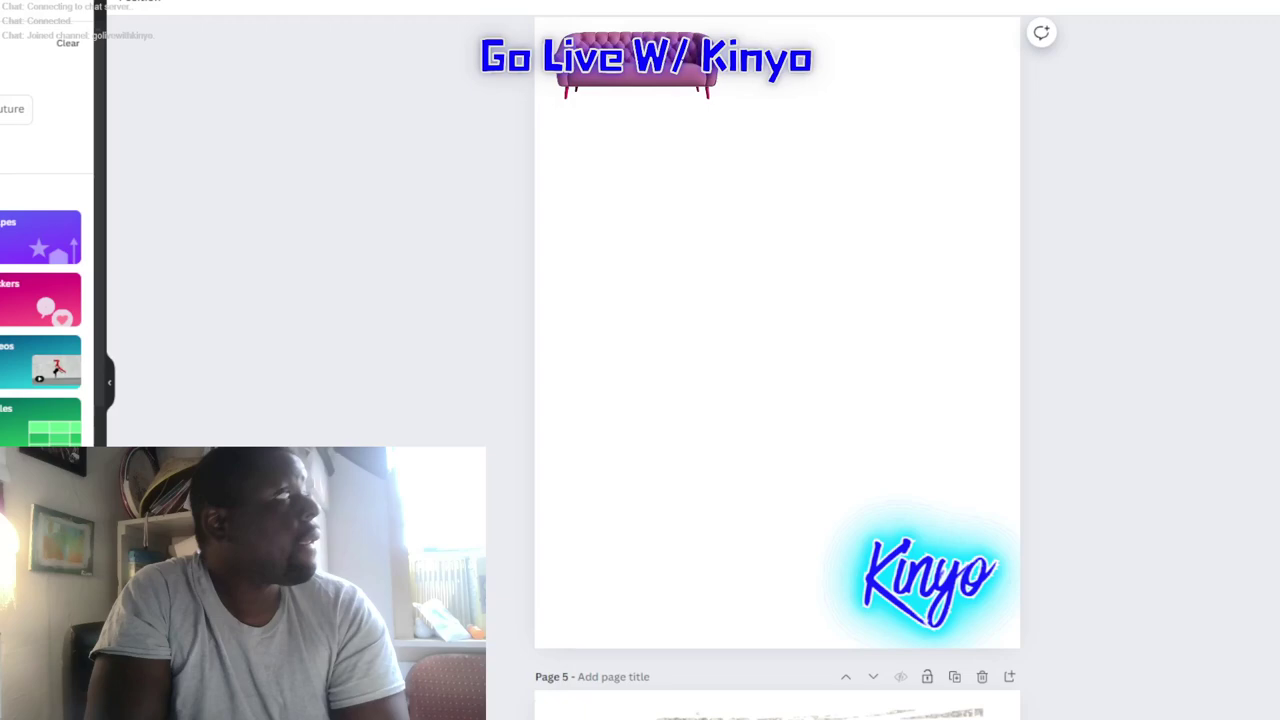
pyautogui.write('wood')
pyautogui.press('Return')
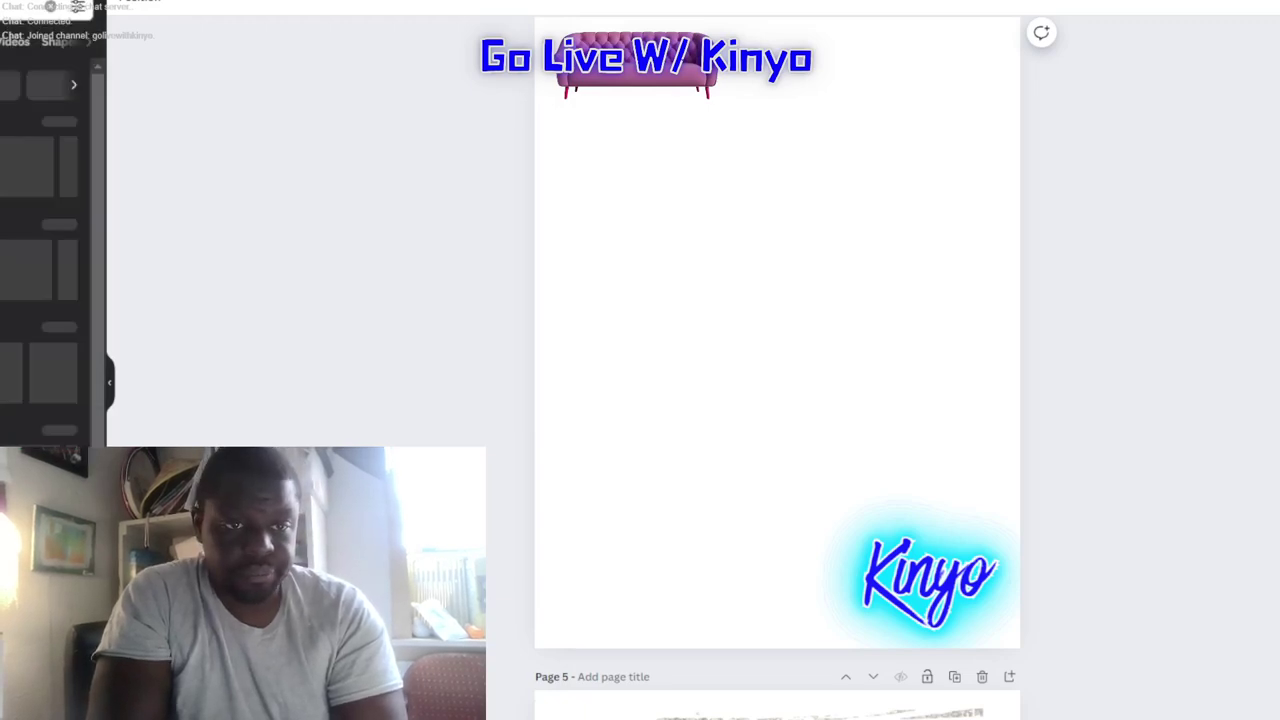
# Step: Search for water, fill the page with the turquoise pool-water photo and send it to the back
pyautogui.press('Return')
pyautogui.write('water')
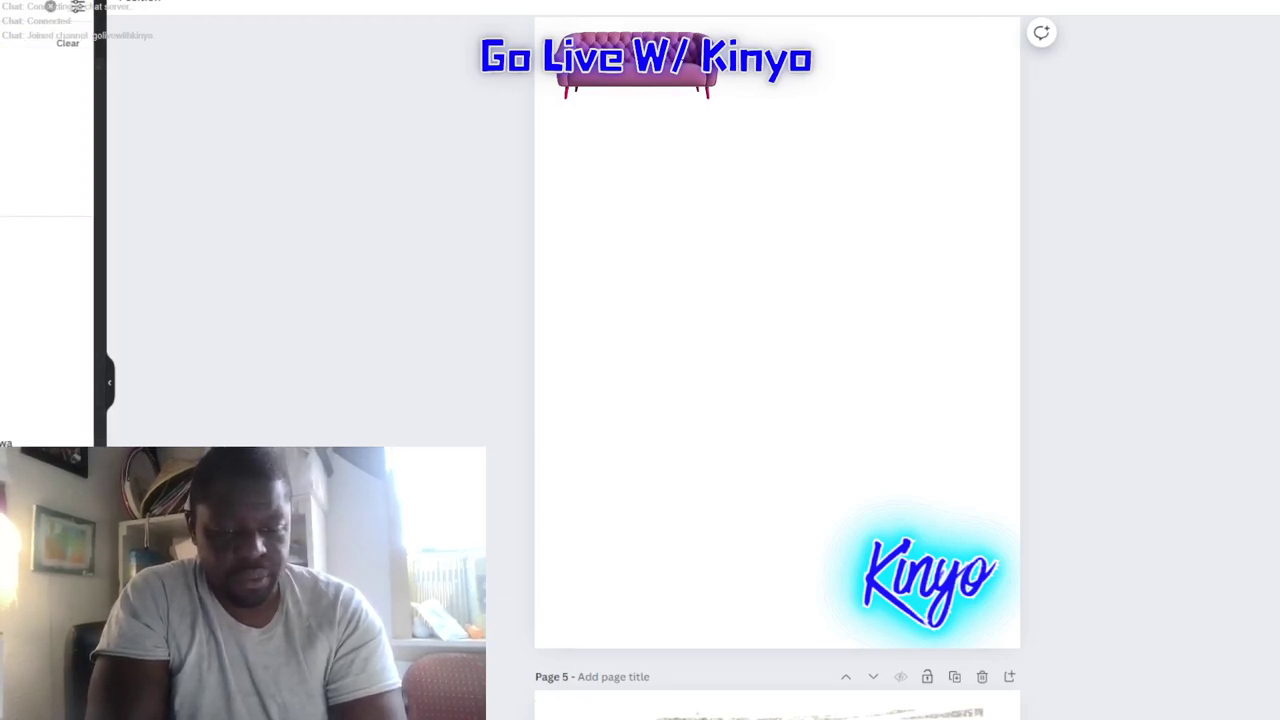
pyautogui.press('Return')
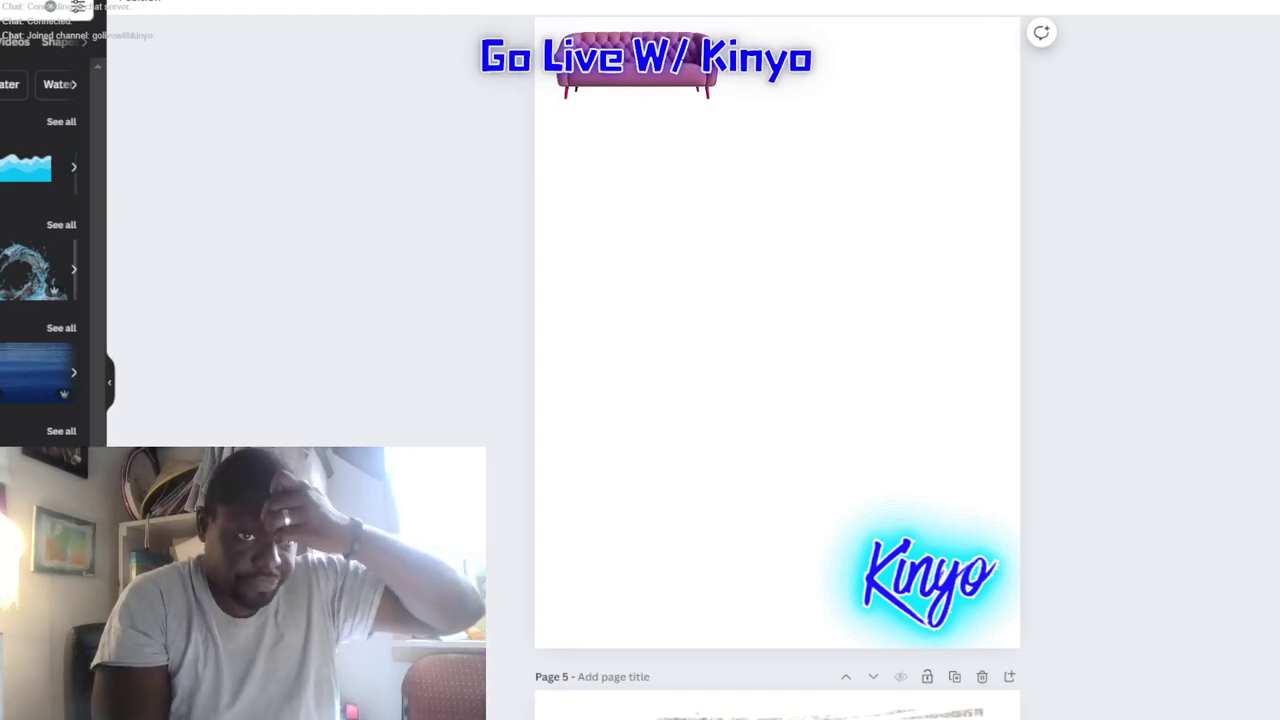
pyautogui.click(0, 42)
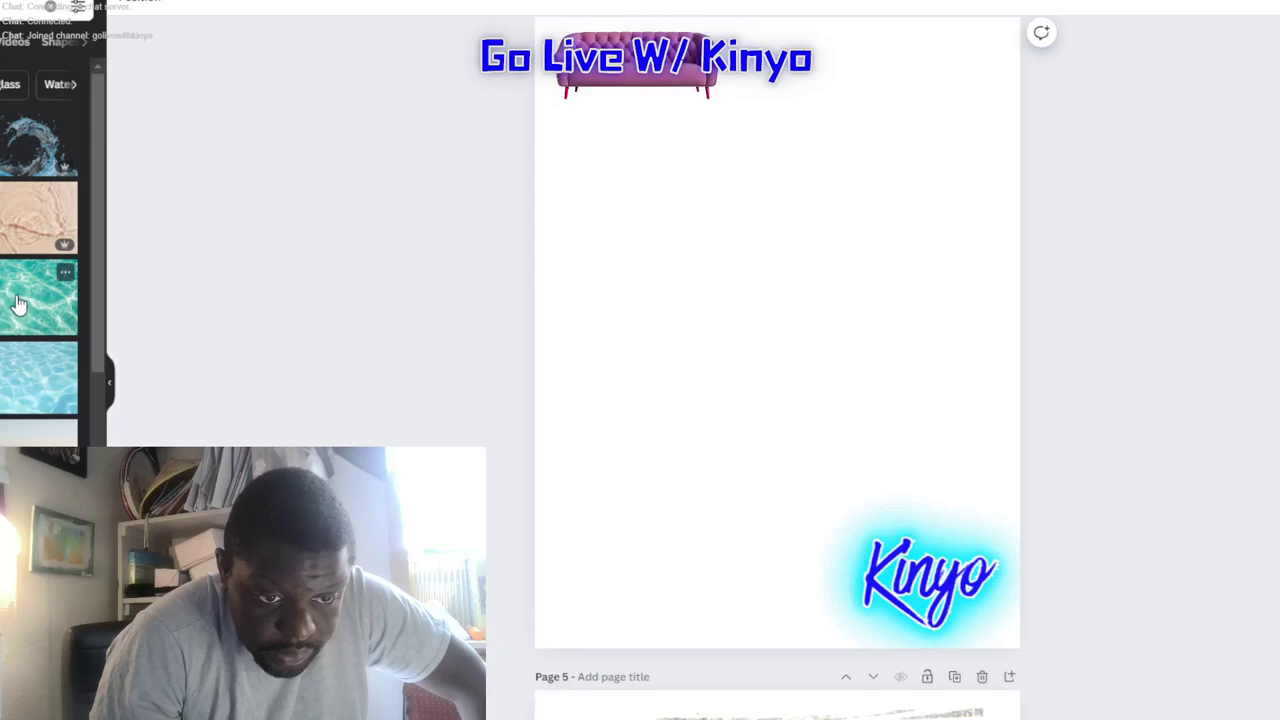
pyautogui.moveTo(16, 292); pyautogui.dragTo(572, 274)
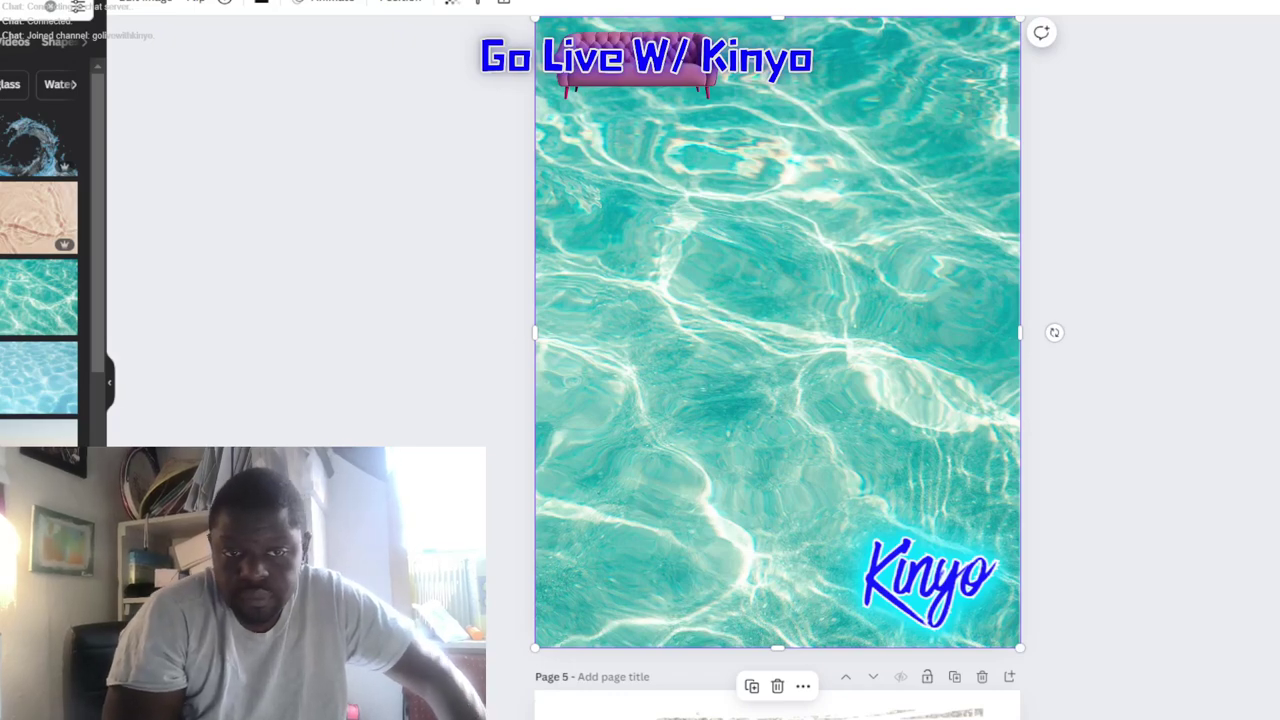
pyautogui.click(399, 5)
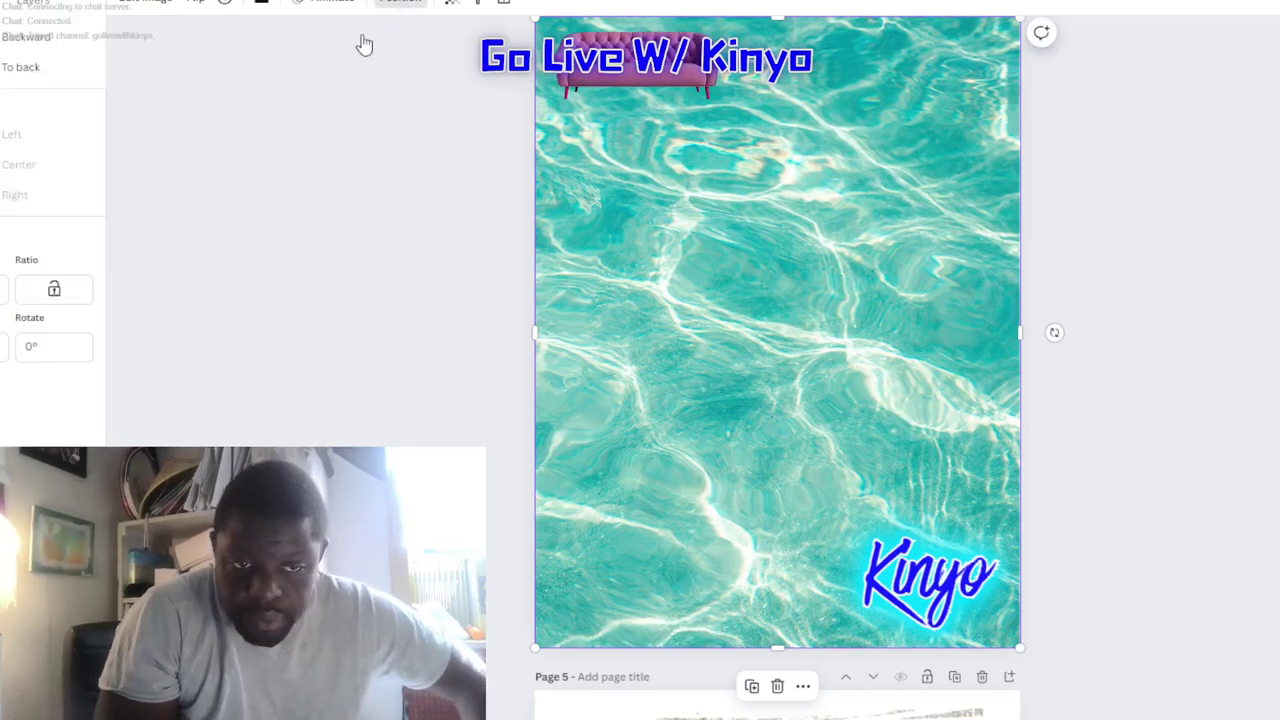
pyautogui.click(33, 80)
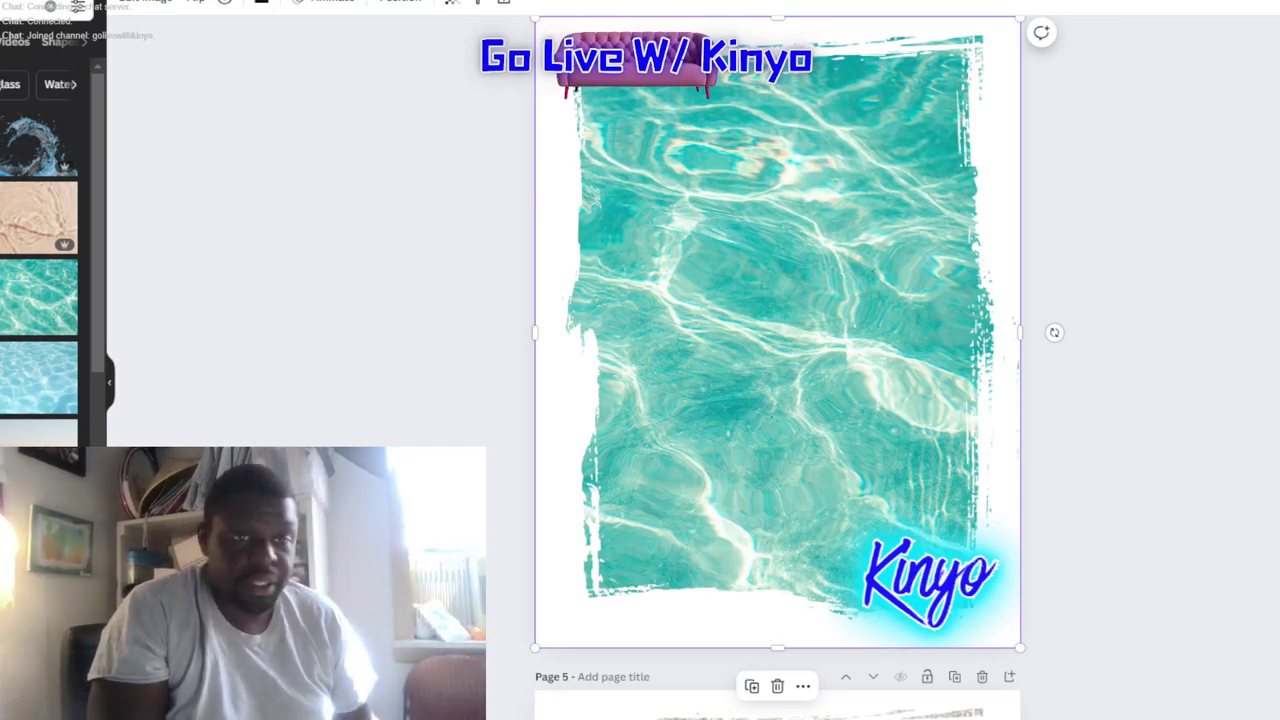
# Step: Search the elements library for towels and show all the photo results
pyautogui.click(50, 6)
pyautogui.click(30, 6)
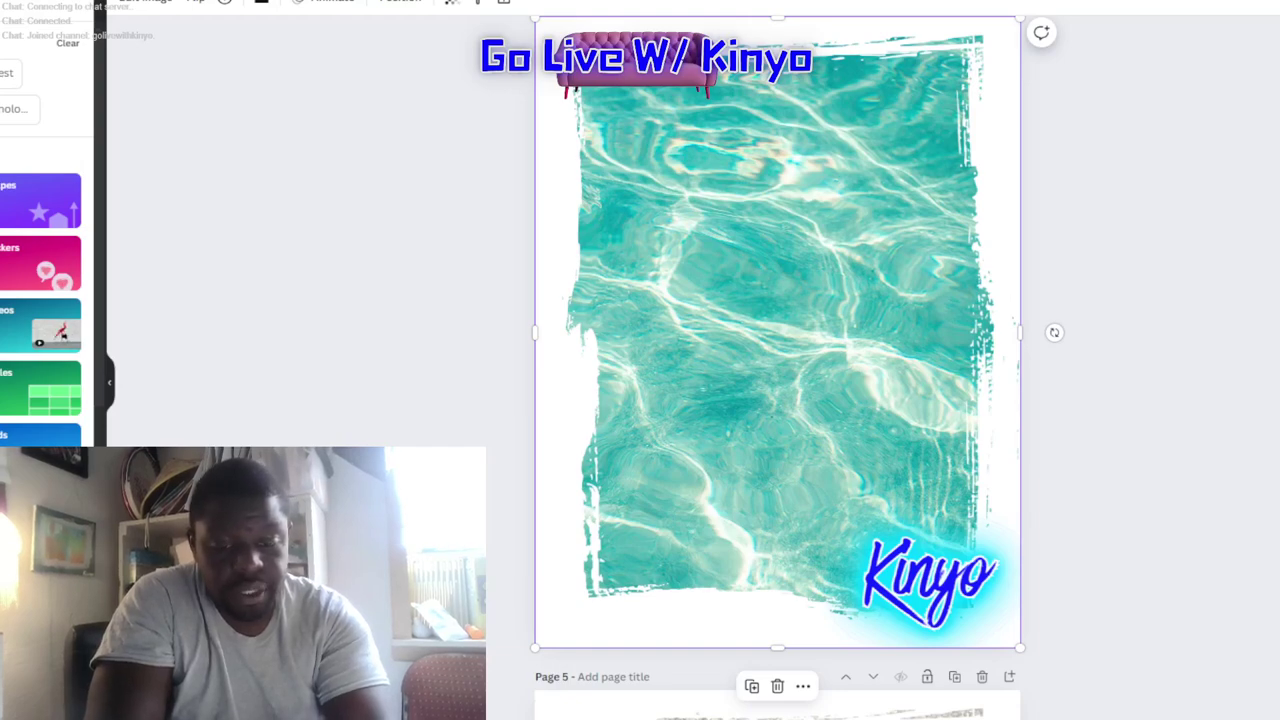
pyautogui.write('p')
pyautogui.press('Return')
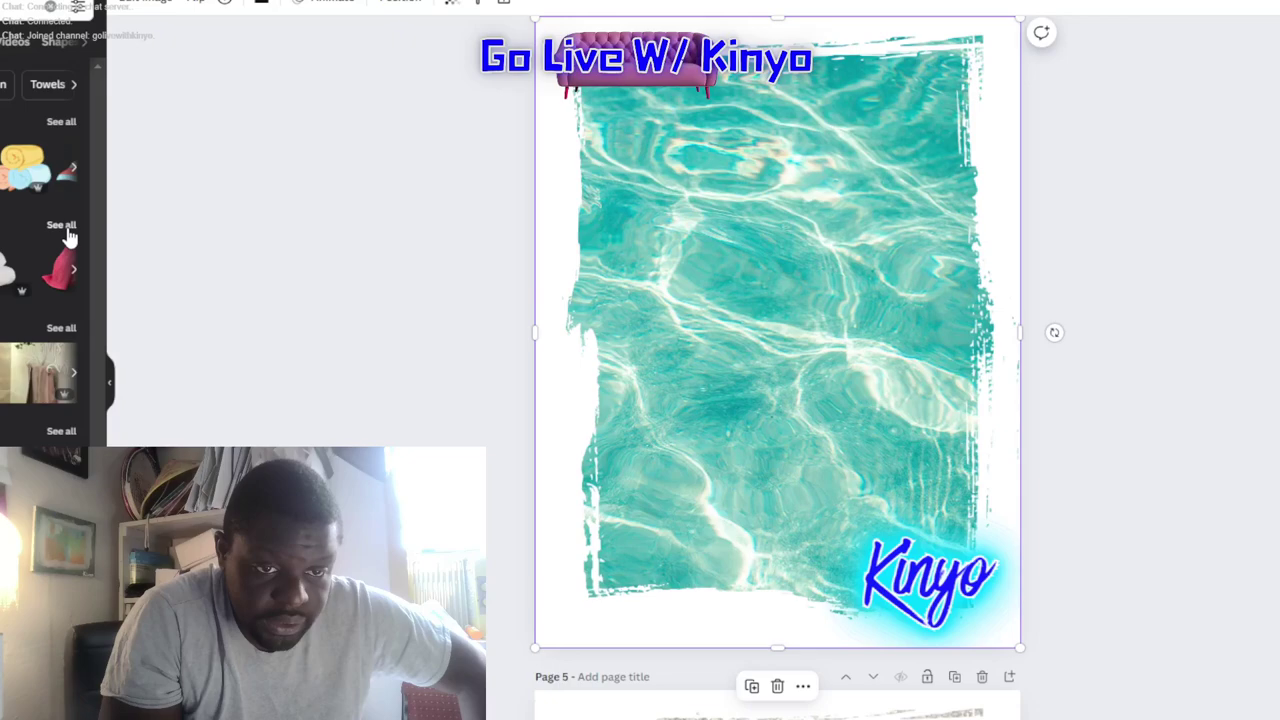
pyautogui.click(64, 228)
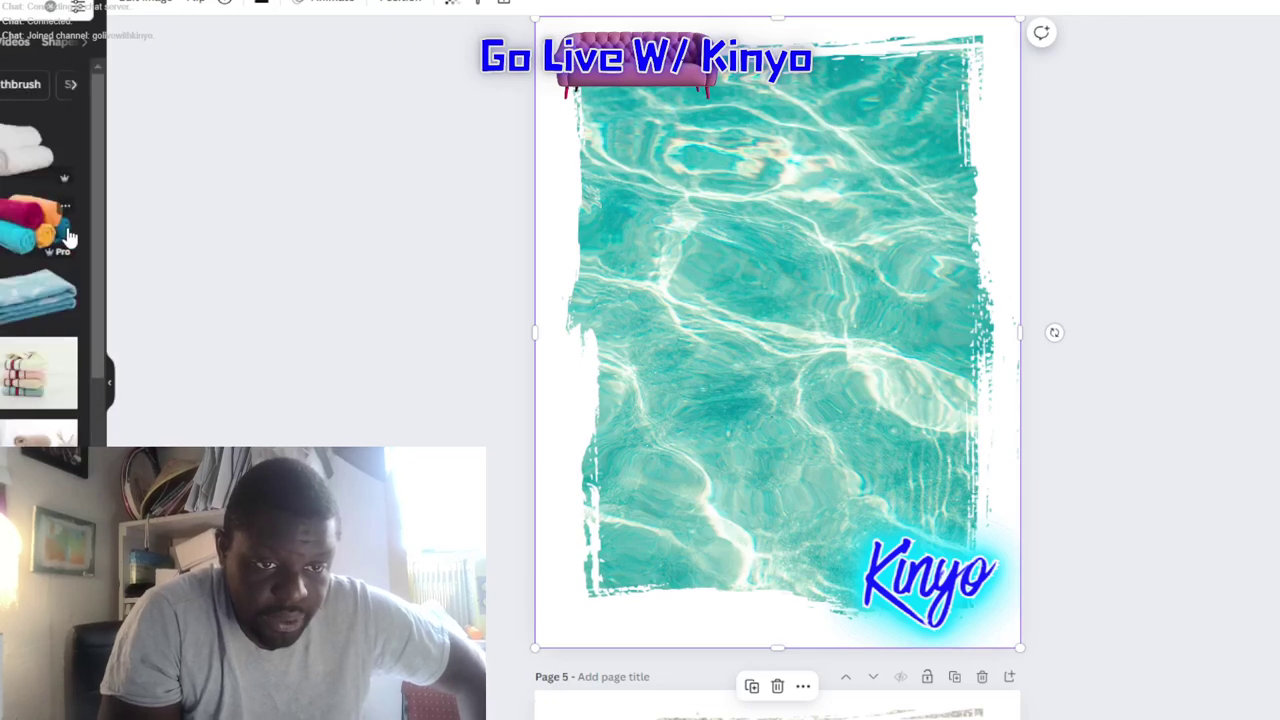
pyautogui.scroll(-2, 30, 460)
pyautogui.click(5, 350)
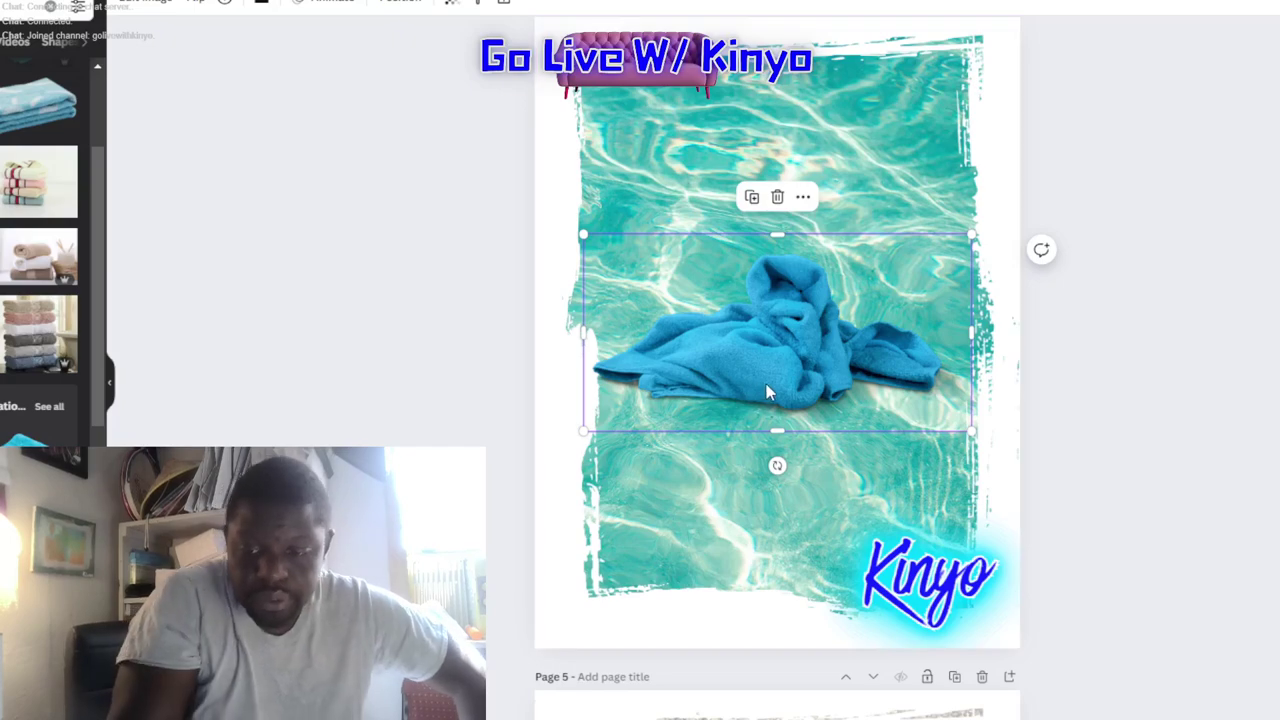
pyautogui.press('Delete')
# Step: Add the folded blue towel image, shrink it and place it in the lower-left part of the page
pyautogui.click(40, 440)
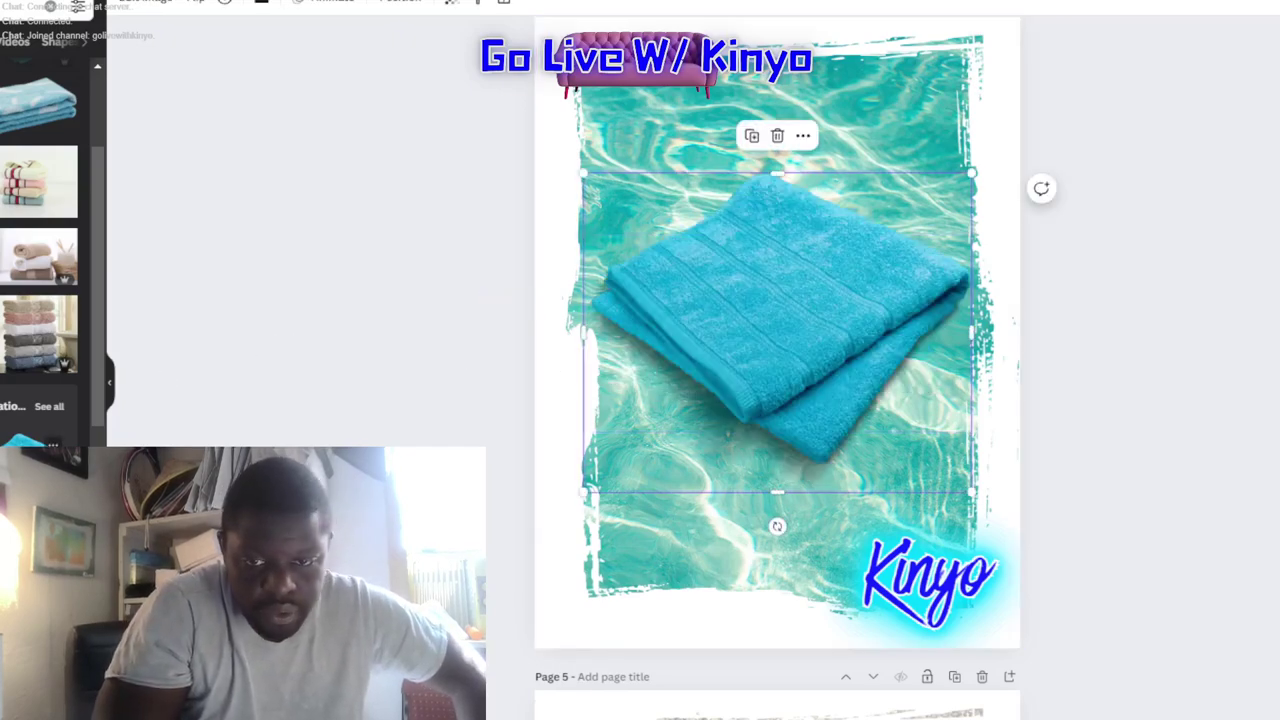
pyautogui.moveTo(828, 303); pyautogui.dragTo(825, 418)
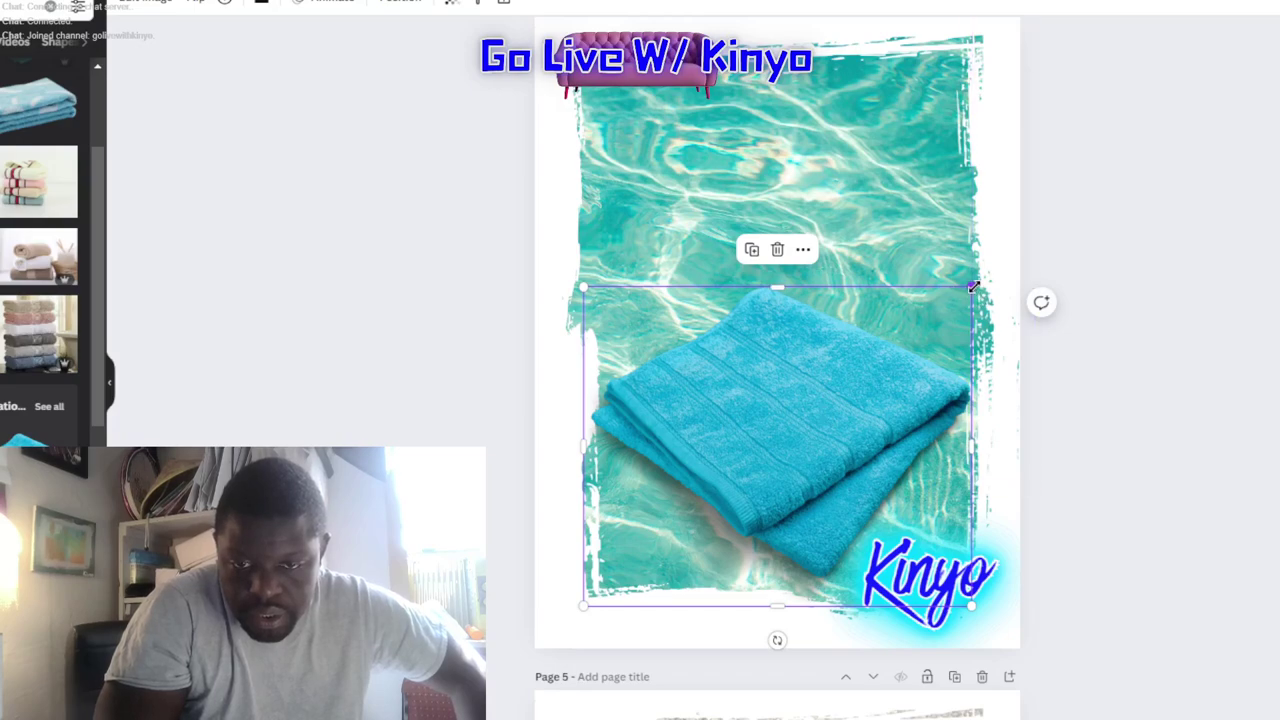
pyautogui.moveTo(975, 288); pyautogui.dragTo(815, 415)
pyautogui.moveTo(687, 507); pyautogui.dragTo(713, 479)
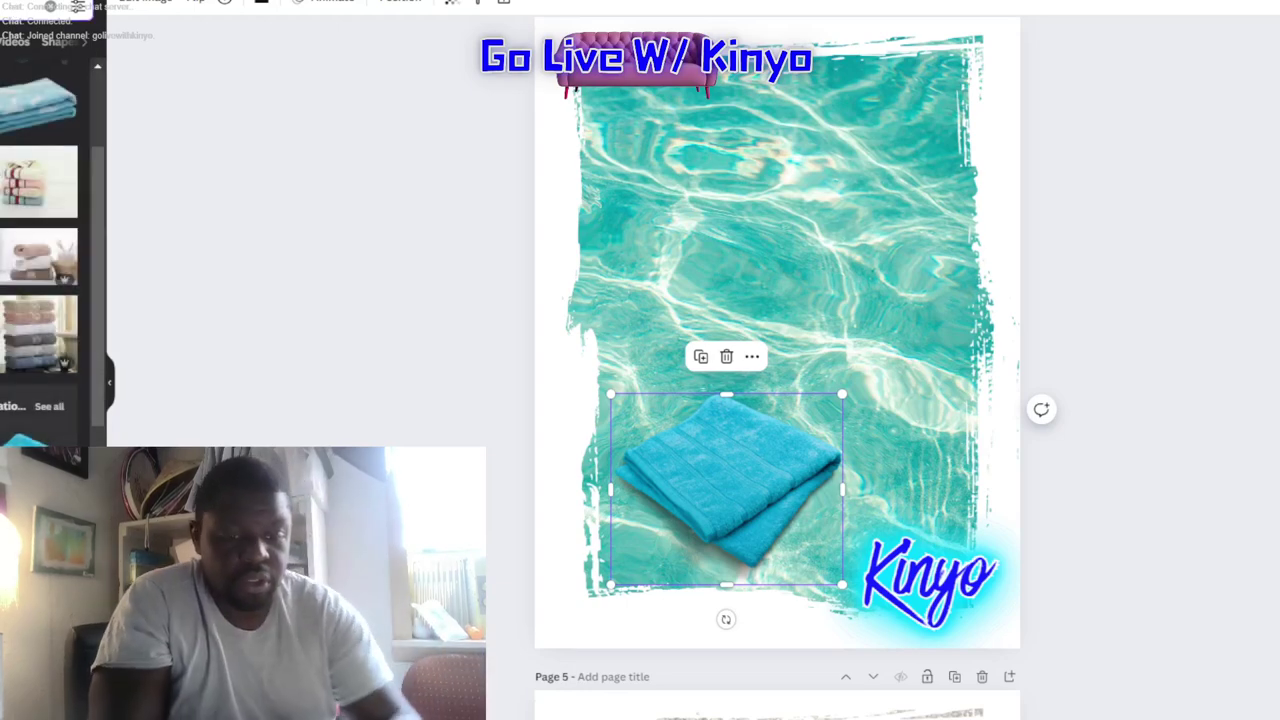
# Step: Search for smoothies and add the tall glass of pink berry smoothie with a straw to the page
pyautogui.write('smoo')
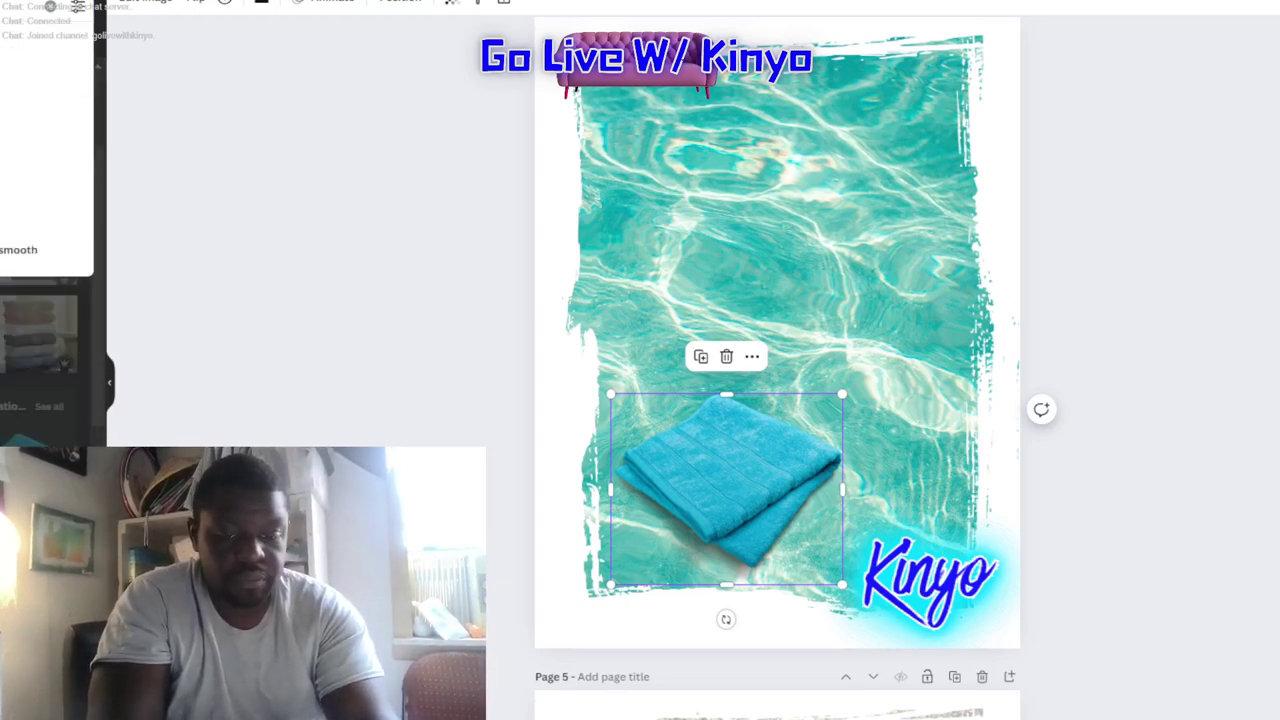
pyautogui.press('Return')
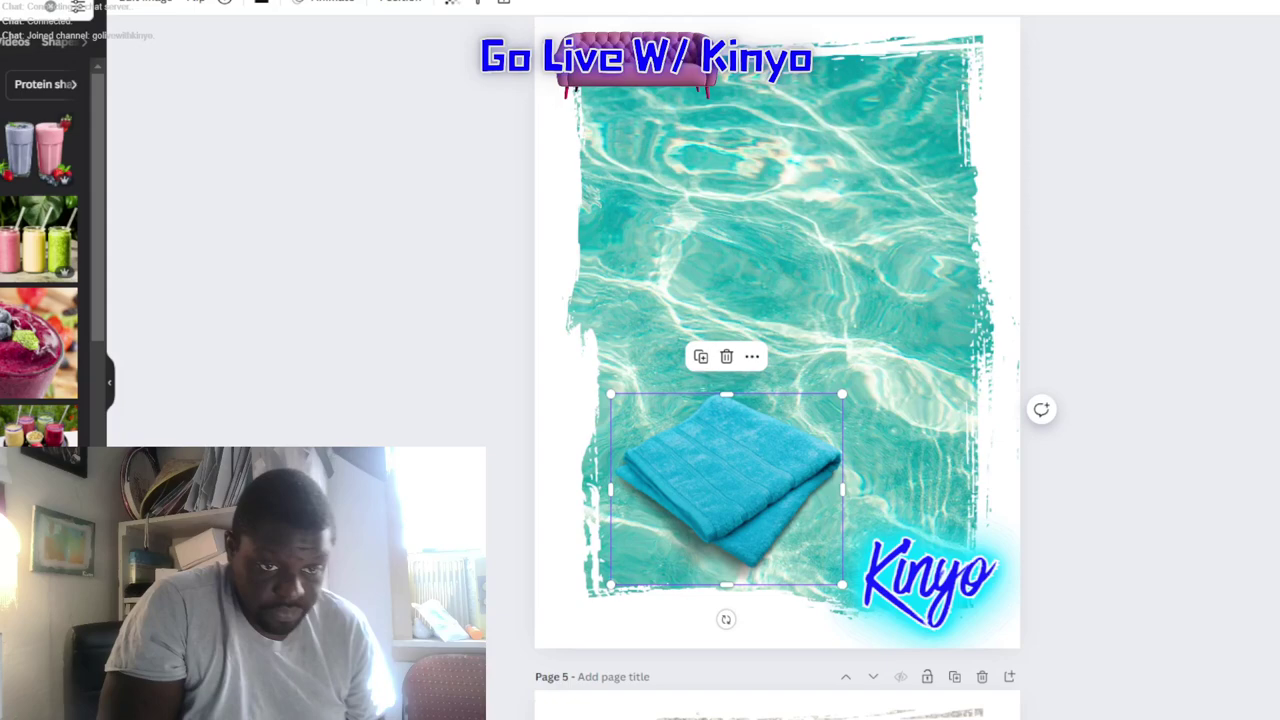
pyautogui.click(12, 334)
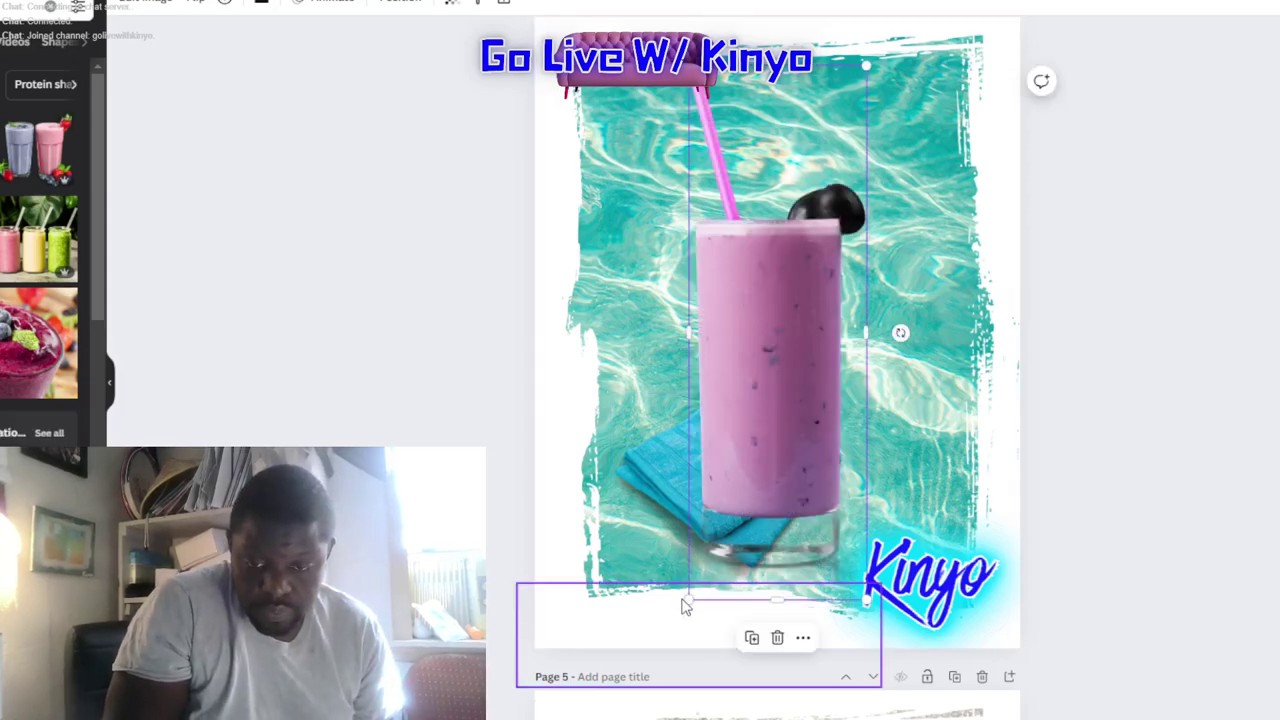
# Step: Shrink the smoothie glass and place it in the upper-right part of the page, clear of the towel
pyautogui.rightClick(818, 343)
pyautogui.press('Escape')
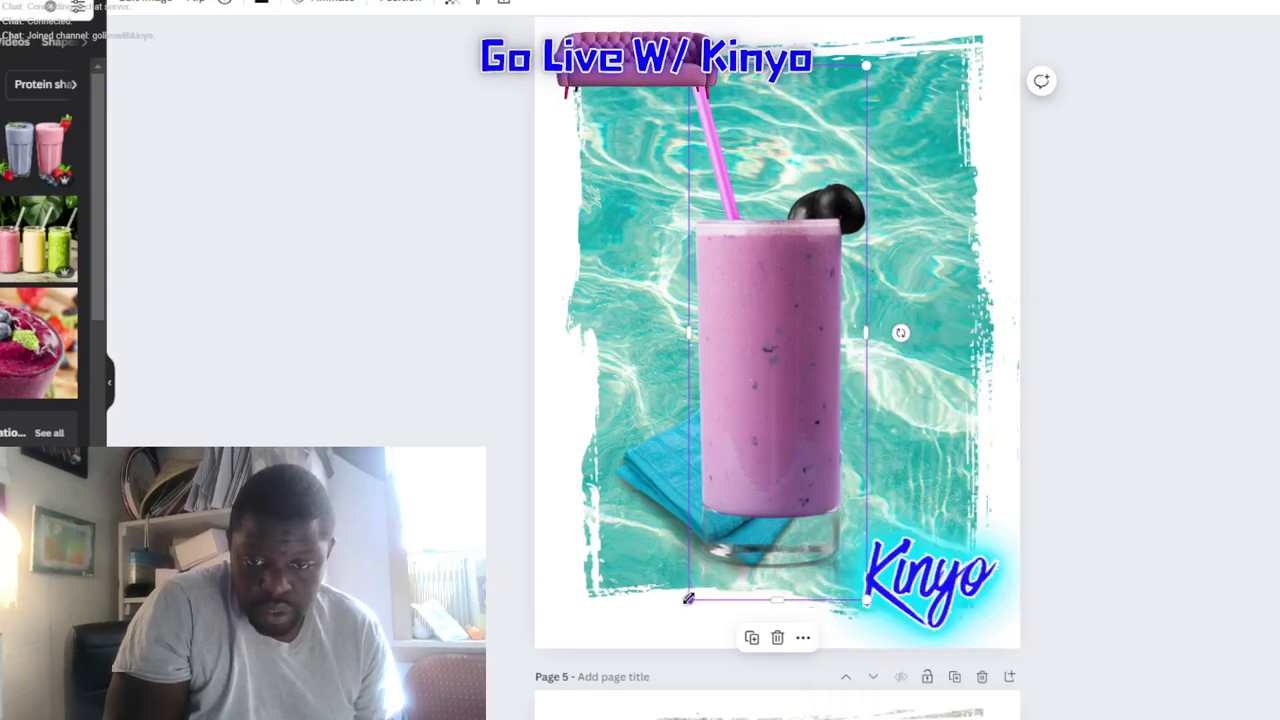
pyautogui.moveTo(688, 598); pyautogui.dragTo(757, 395)
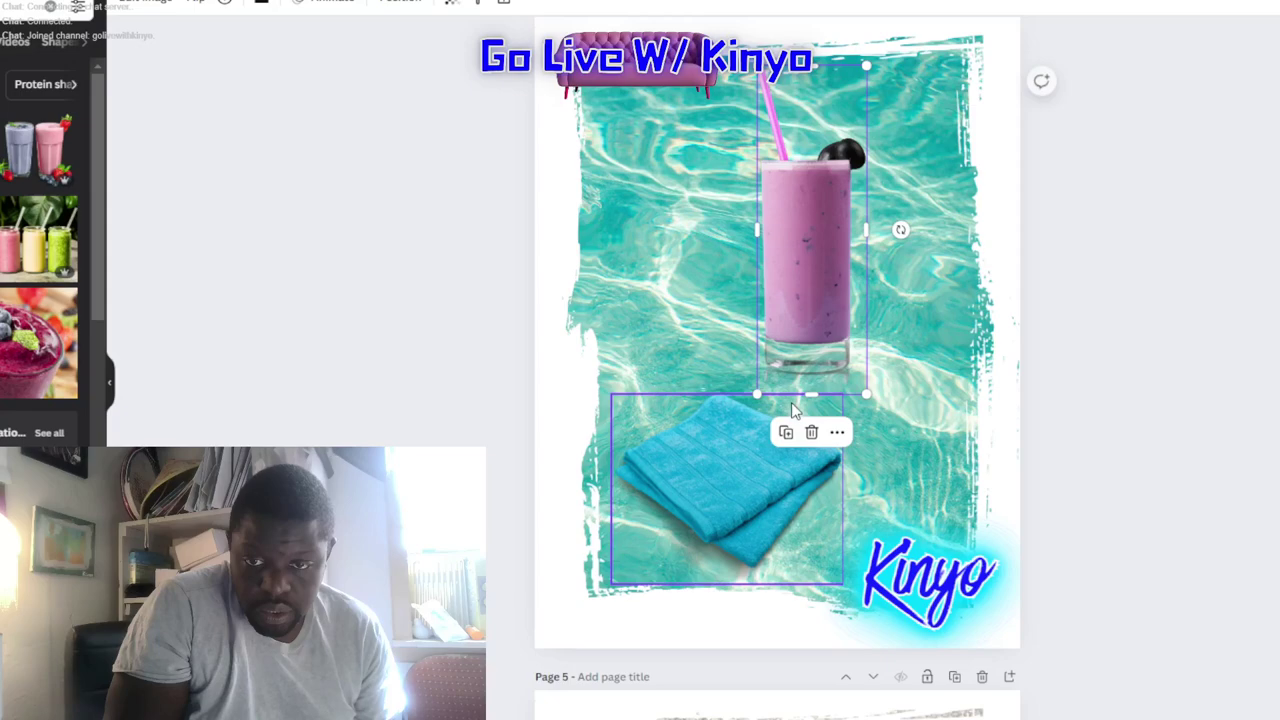
pyautogui.moveTo(837, 291); pyautogui.dragTo(896, 301)
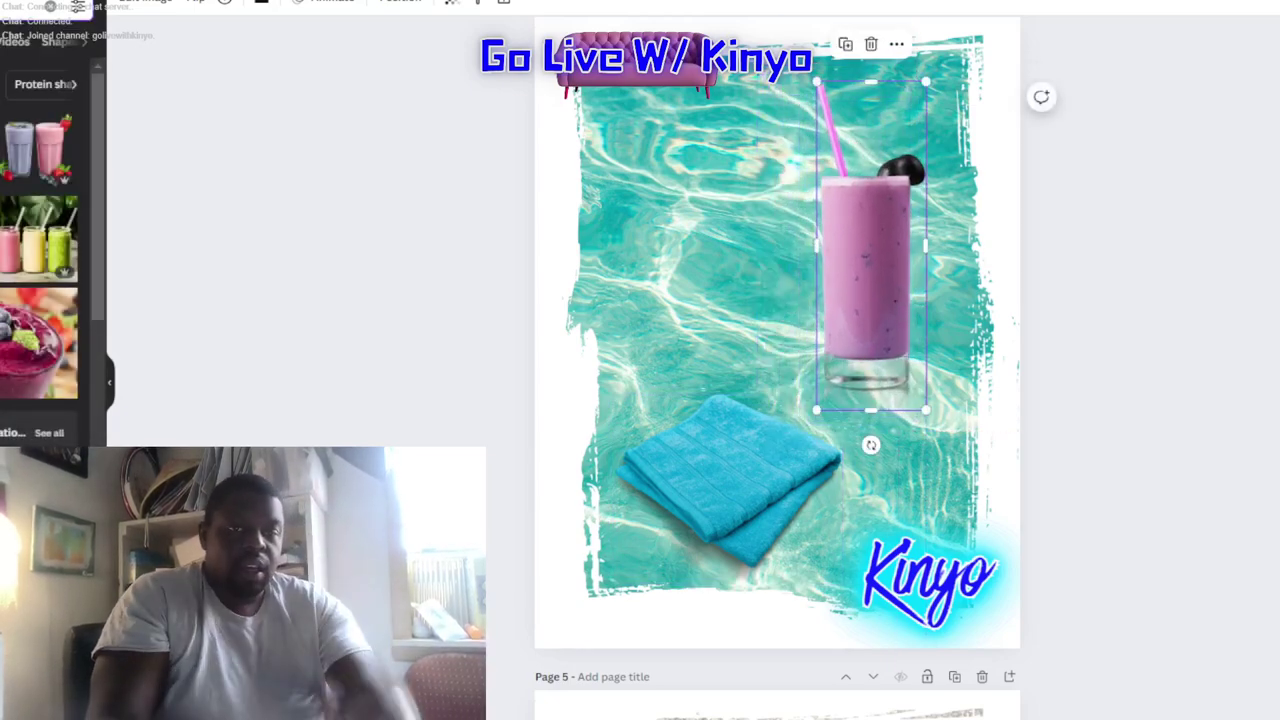
pyautogui.click(12, 8)
pyautogui.click(12, 150)
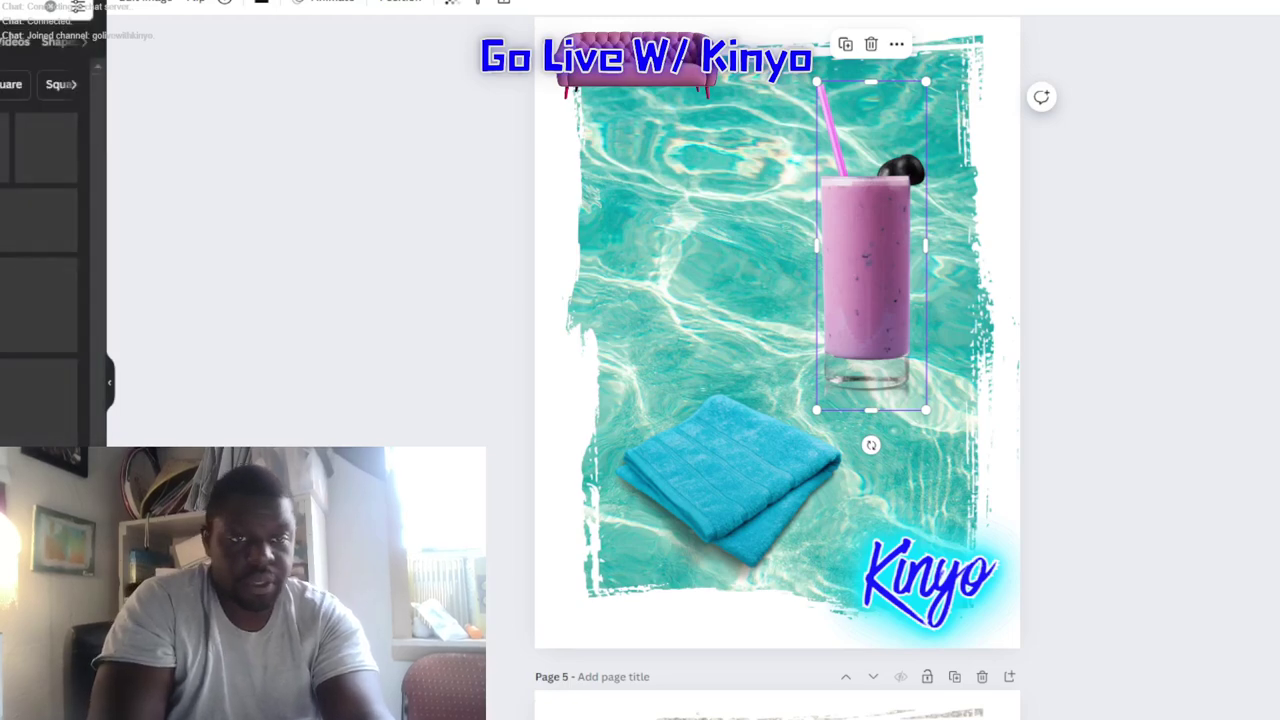
pyautogui.click(2, 157)
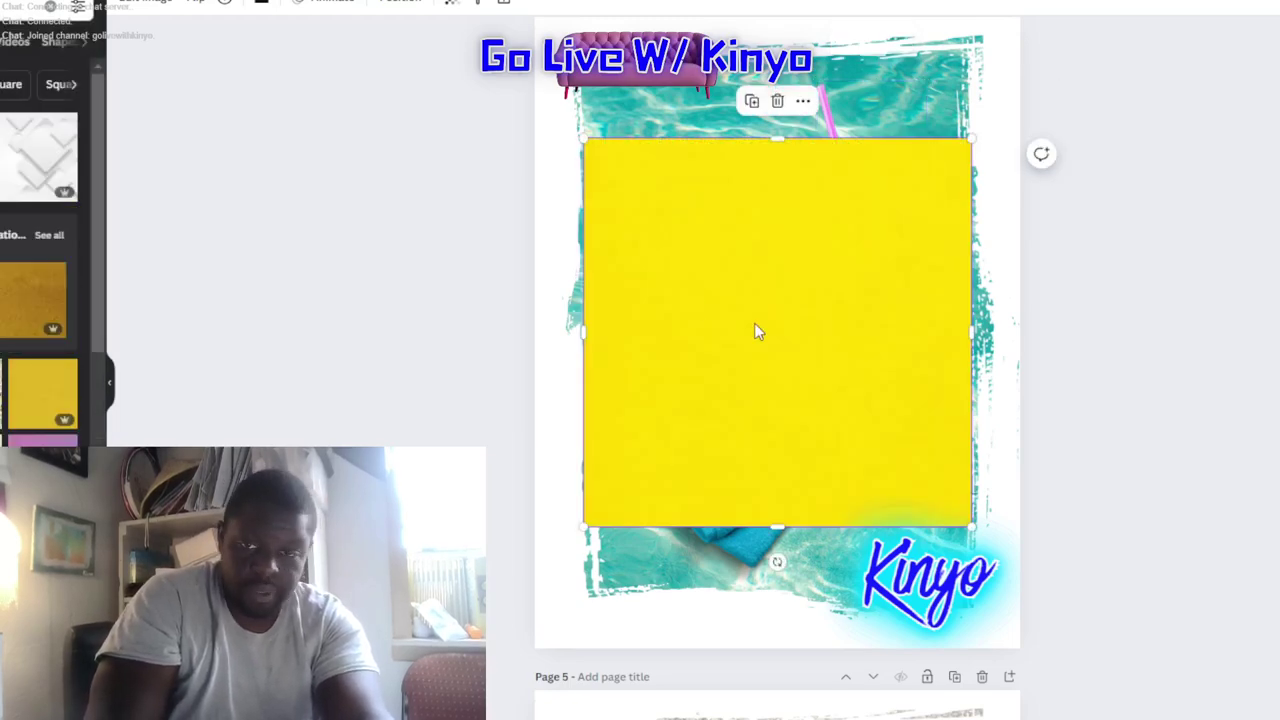
pyautogui.moveTo(969, 525); pyautogui.dragTo(731, 298)
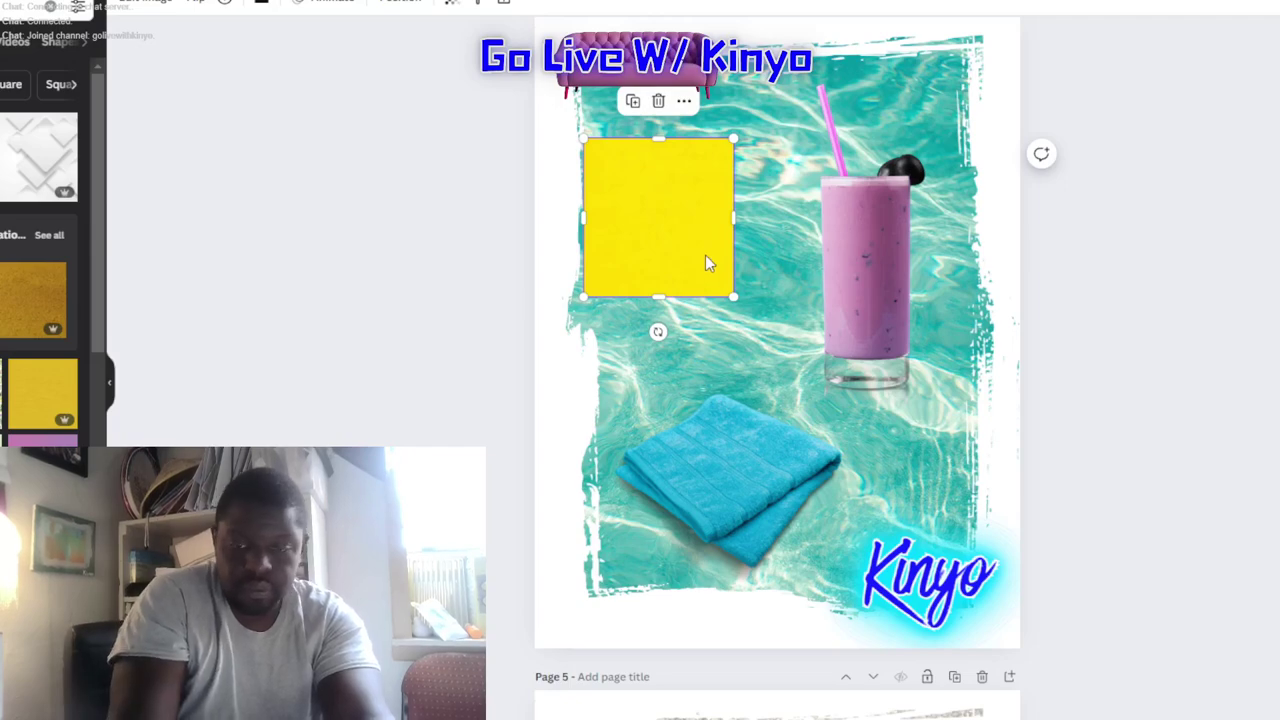
pyautogui.press('Delete')
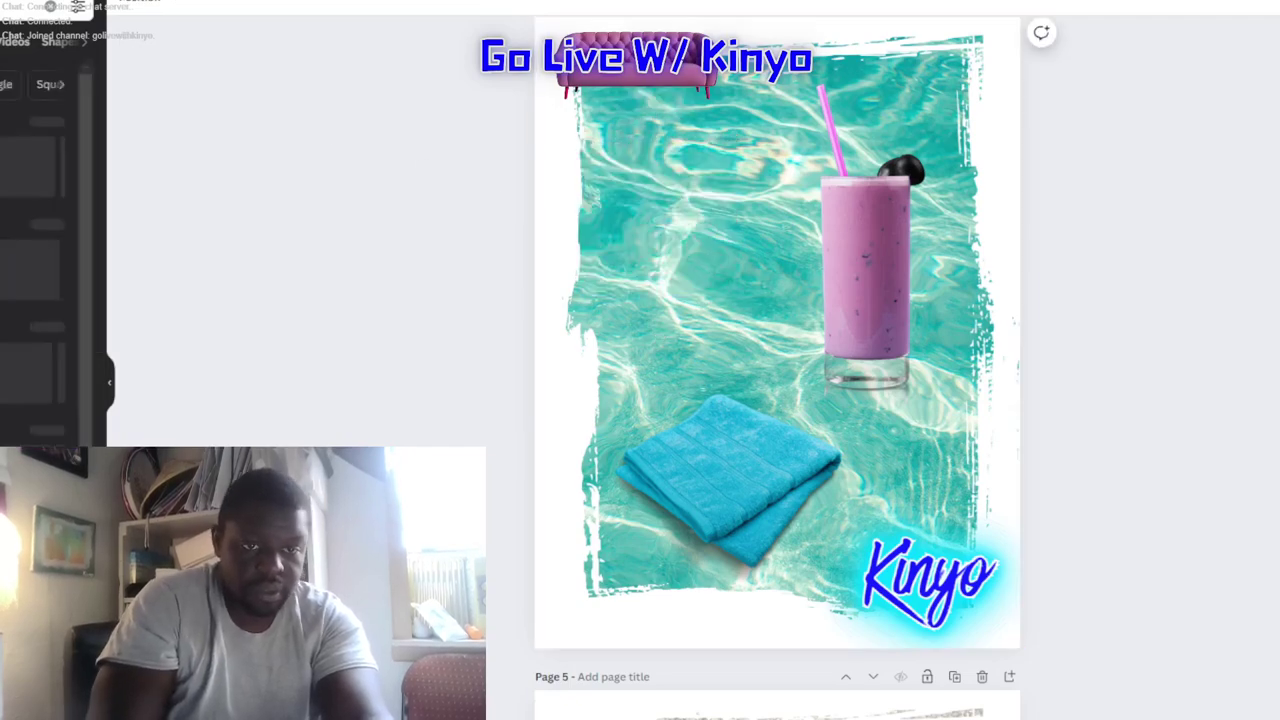
# Step: Add a square shape just below the purple sofa and fill it with red #ed0000
pyautogui.click(0, 158)
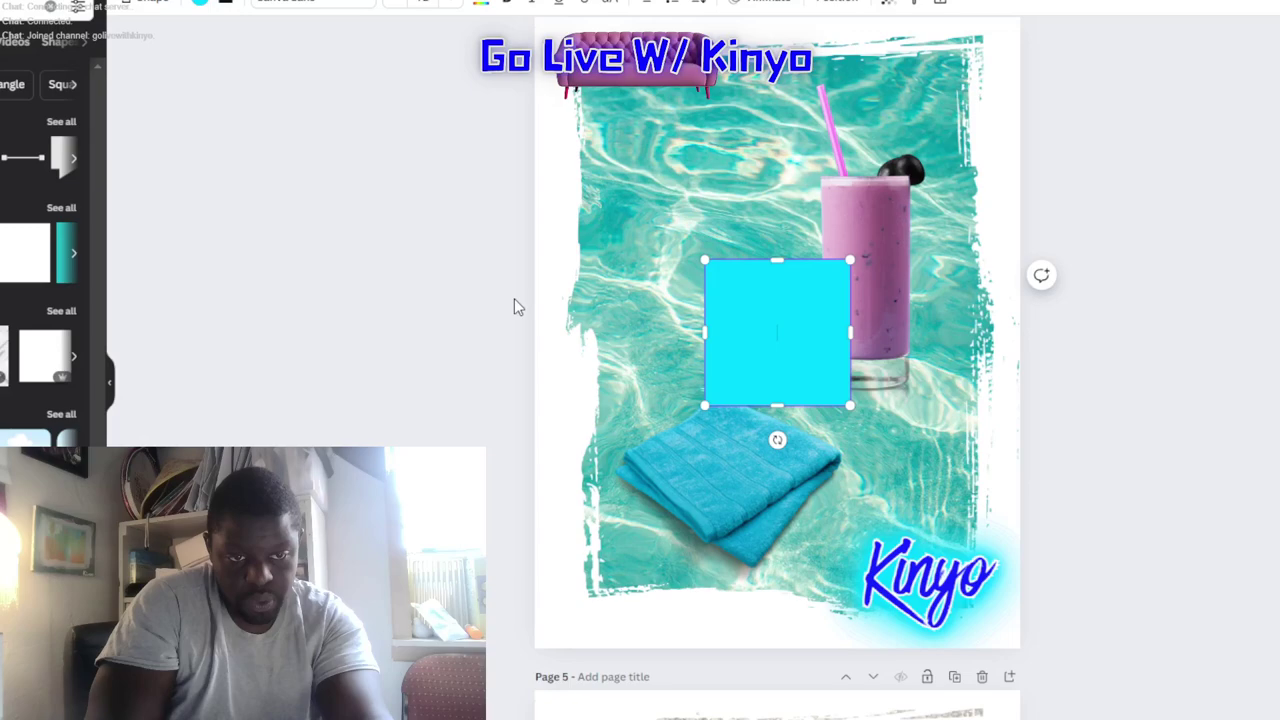
pyautogui.moveTo(794, 346); pyautogui.dragTo(700, 177)
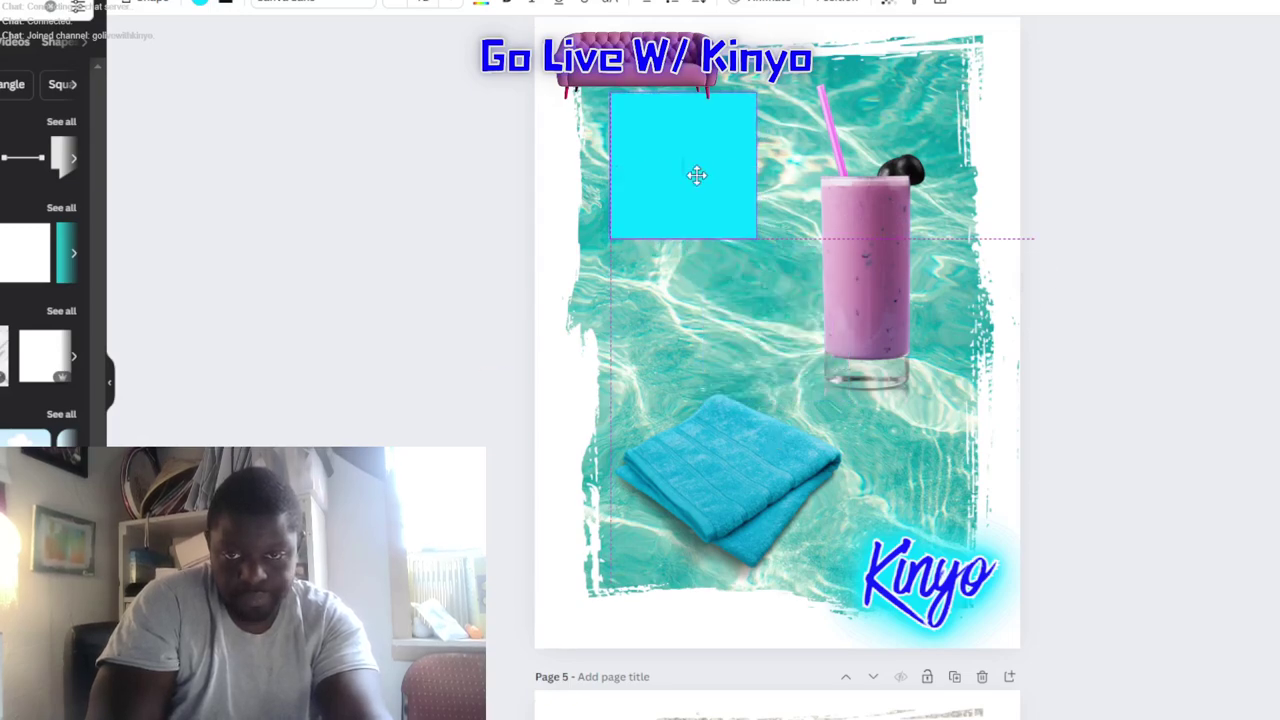
pyautogui.click(200, 8)
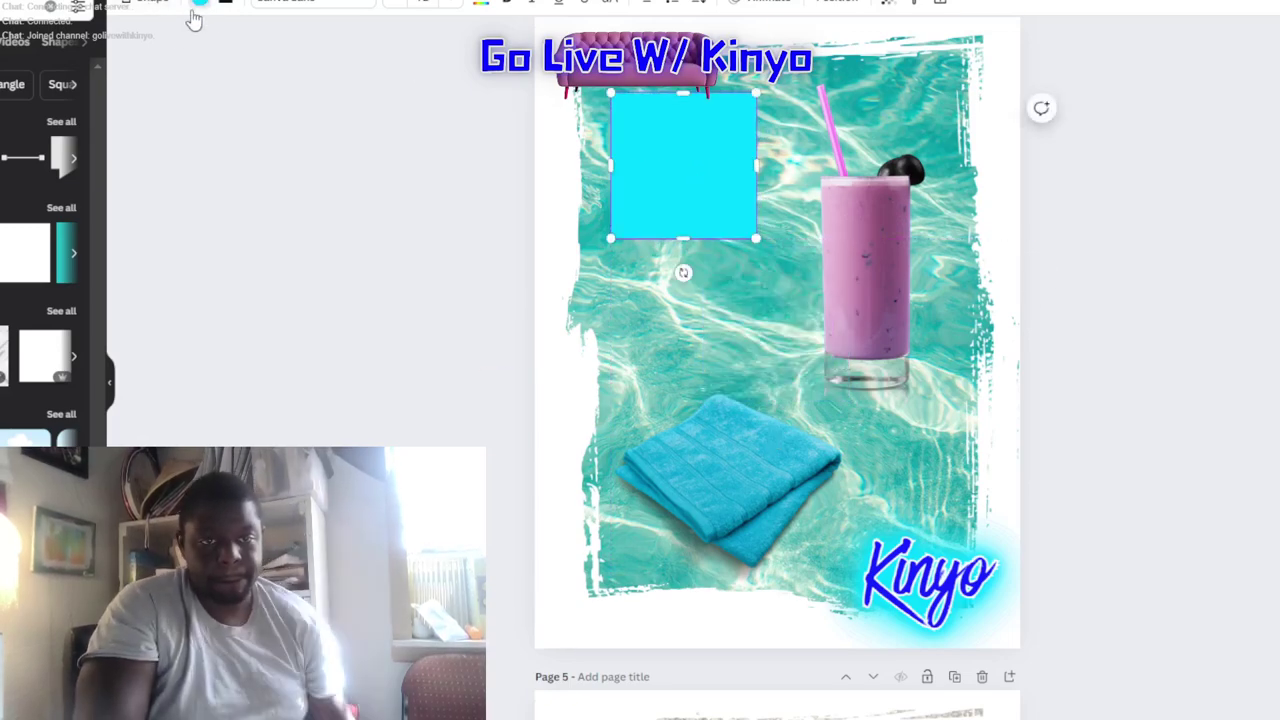
pyautogui.click(67, 171)
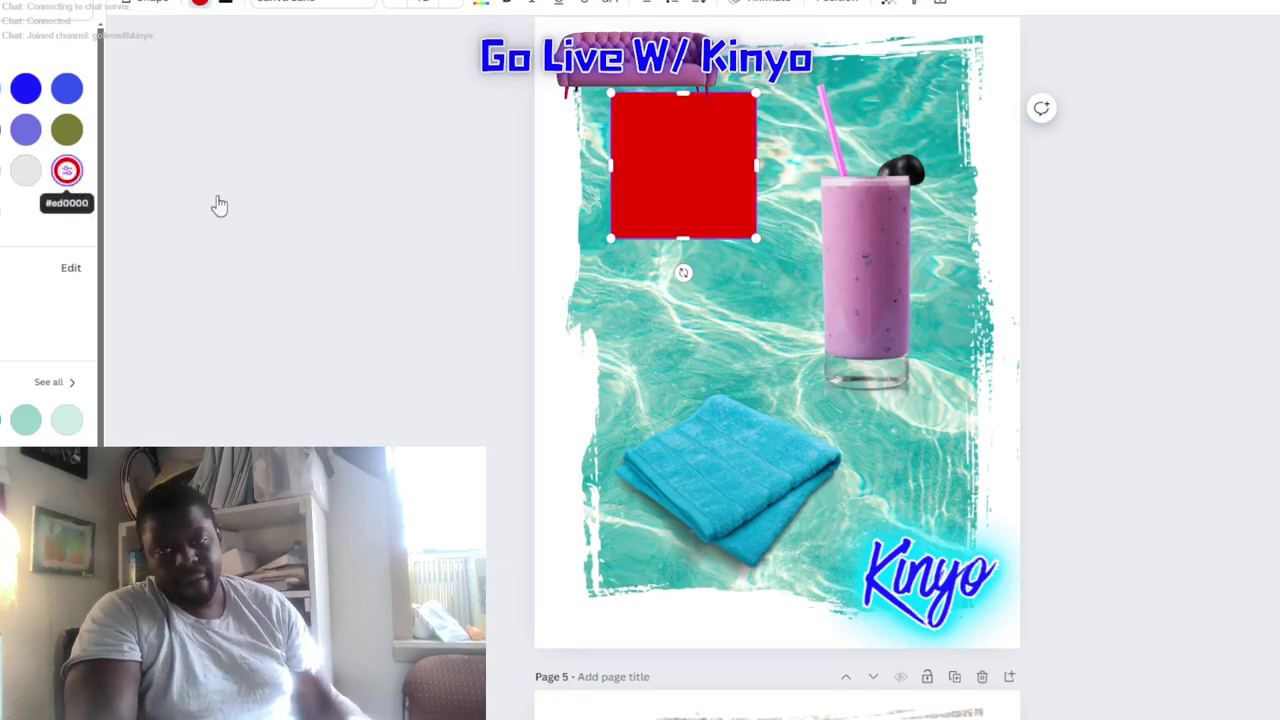
# Step: Paste two copies of the red square, placing one over the smoothie glass and the other over the towel's upper-left part
pyautogui.hotkey('ctrl', 'v')
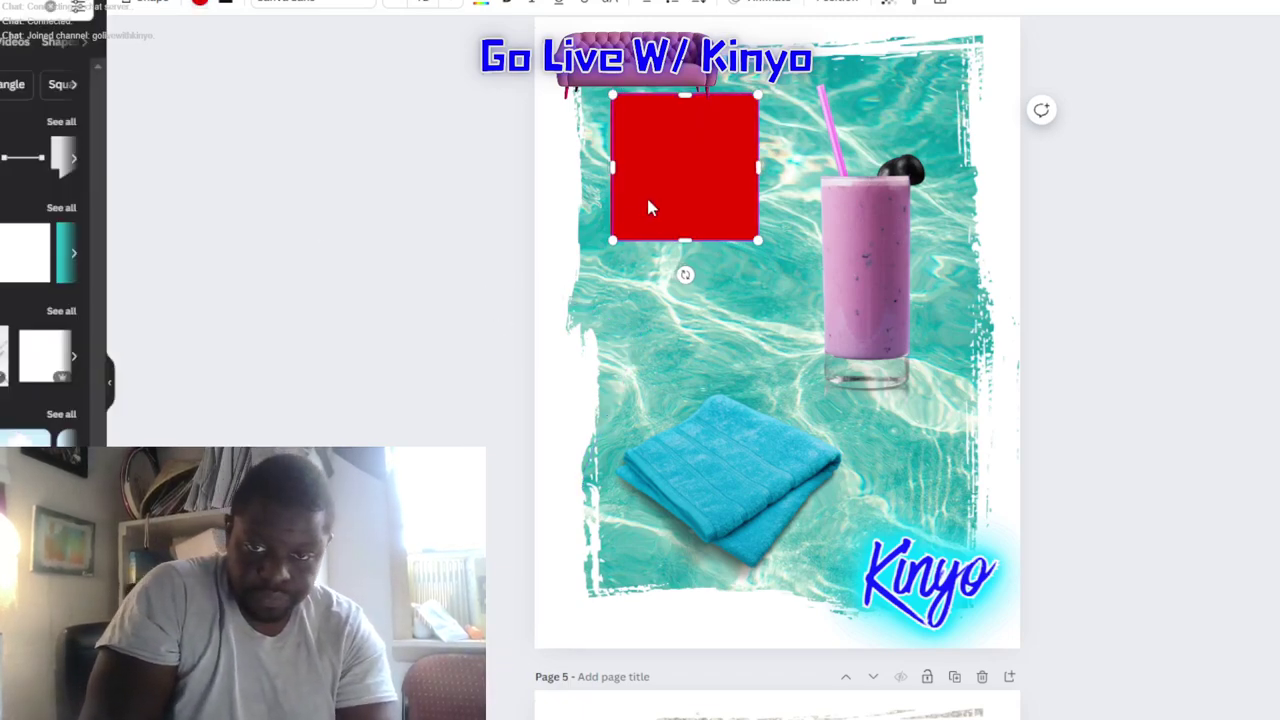
pyautogui.moveTo(681, 190); pyautogui.dragTo(860, 338)
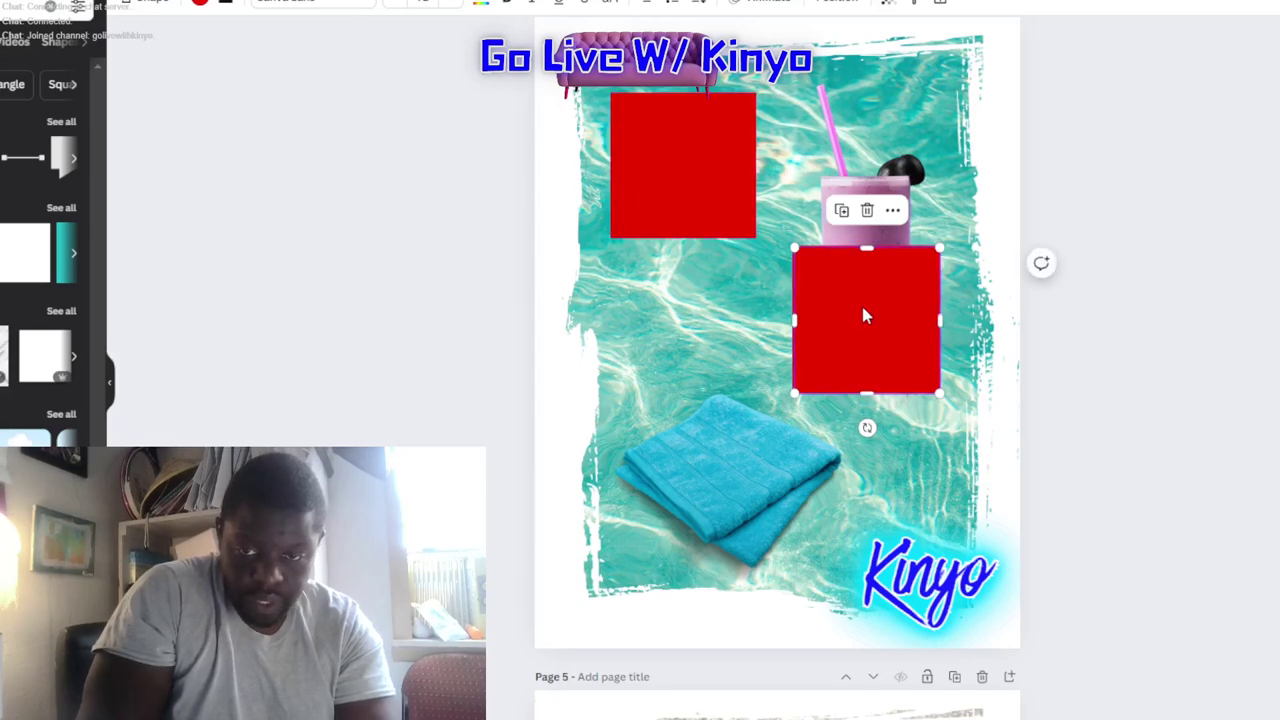
pyautogui.moveTo(876, 322); pyautogui.dragTo(703, 393)
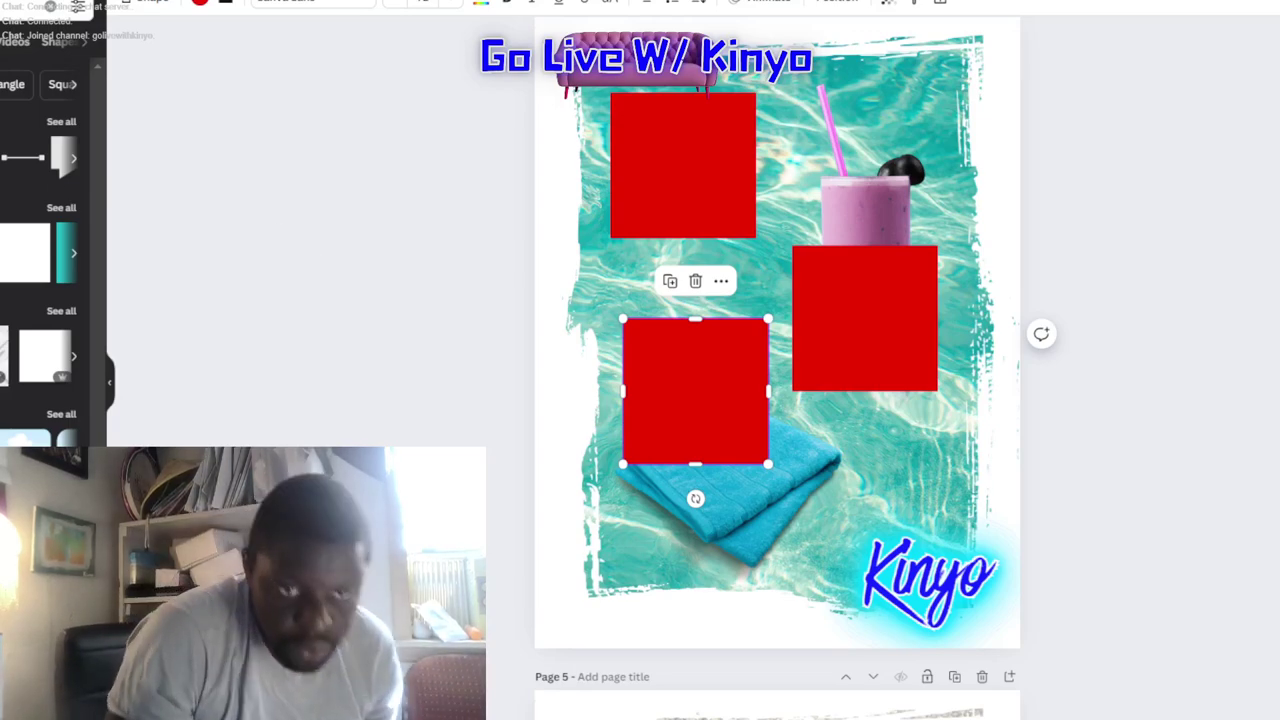
# Step: Add a circle shape, fill it white and place it between the upper red square and the smoothie glass
pyautogui.click(62, 121)
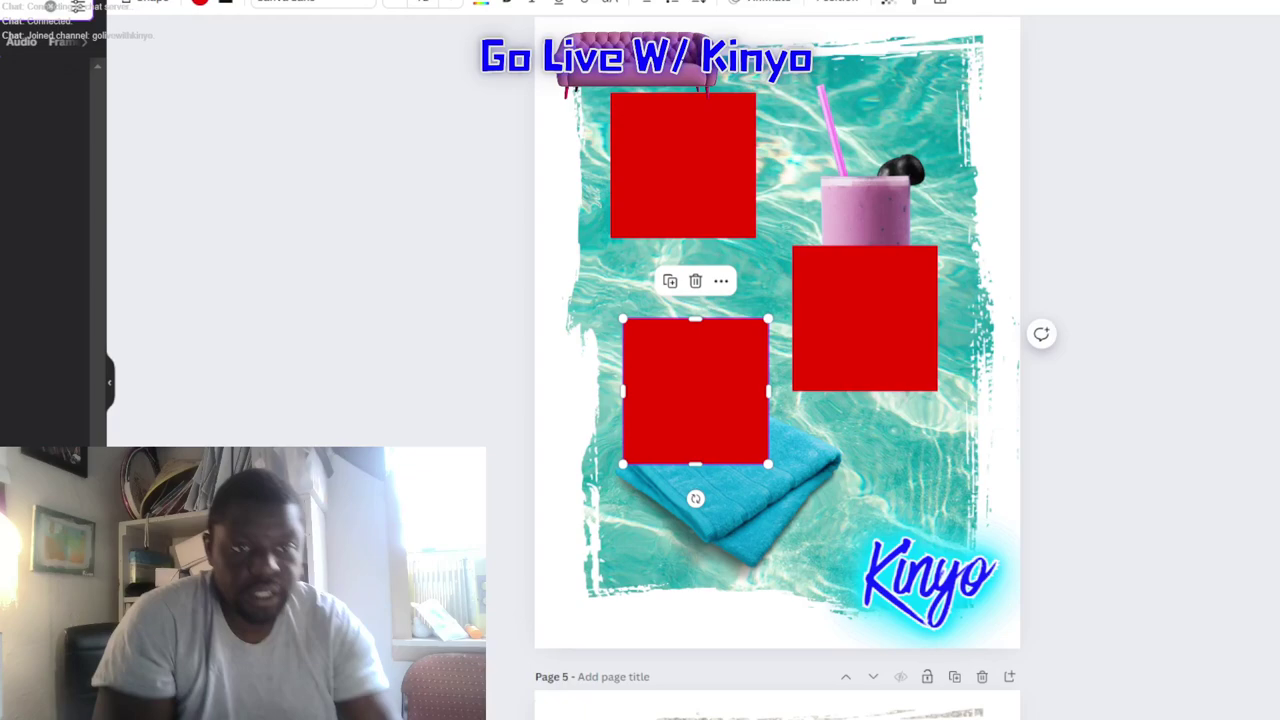
pyautogui.write('ir')
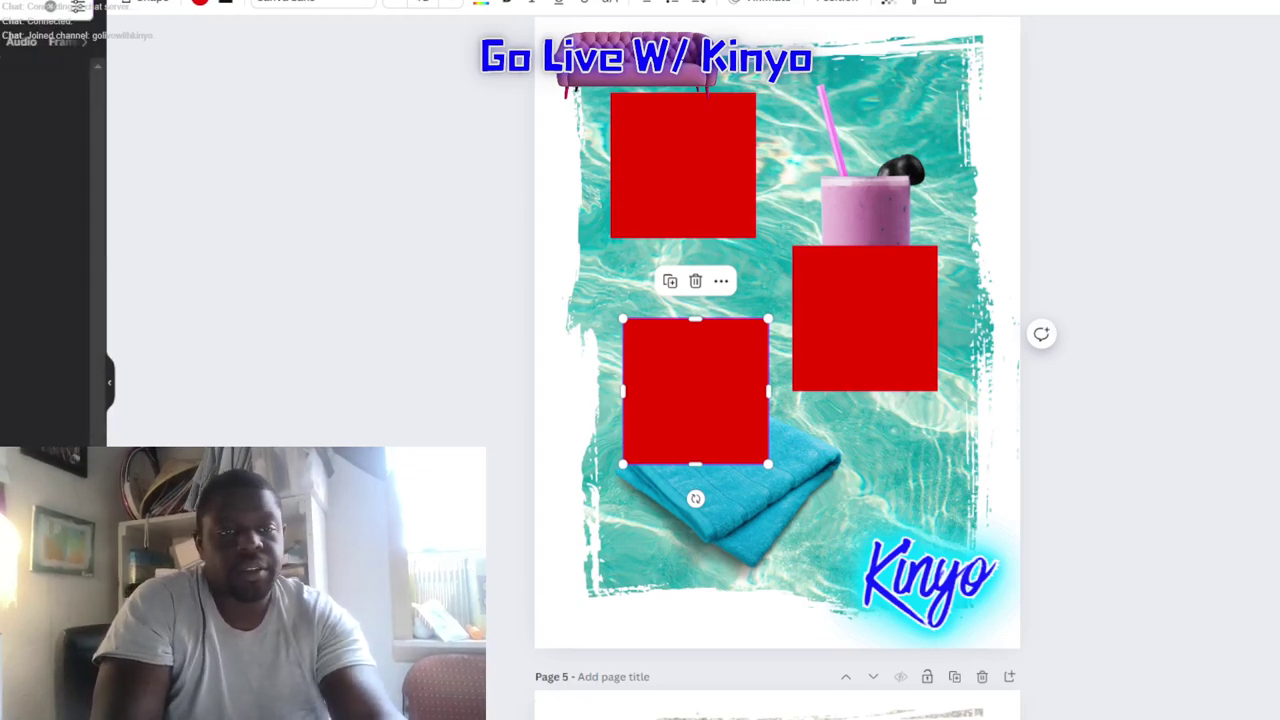
pyautogui.write('c')
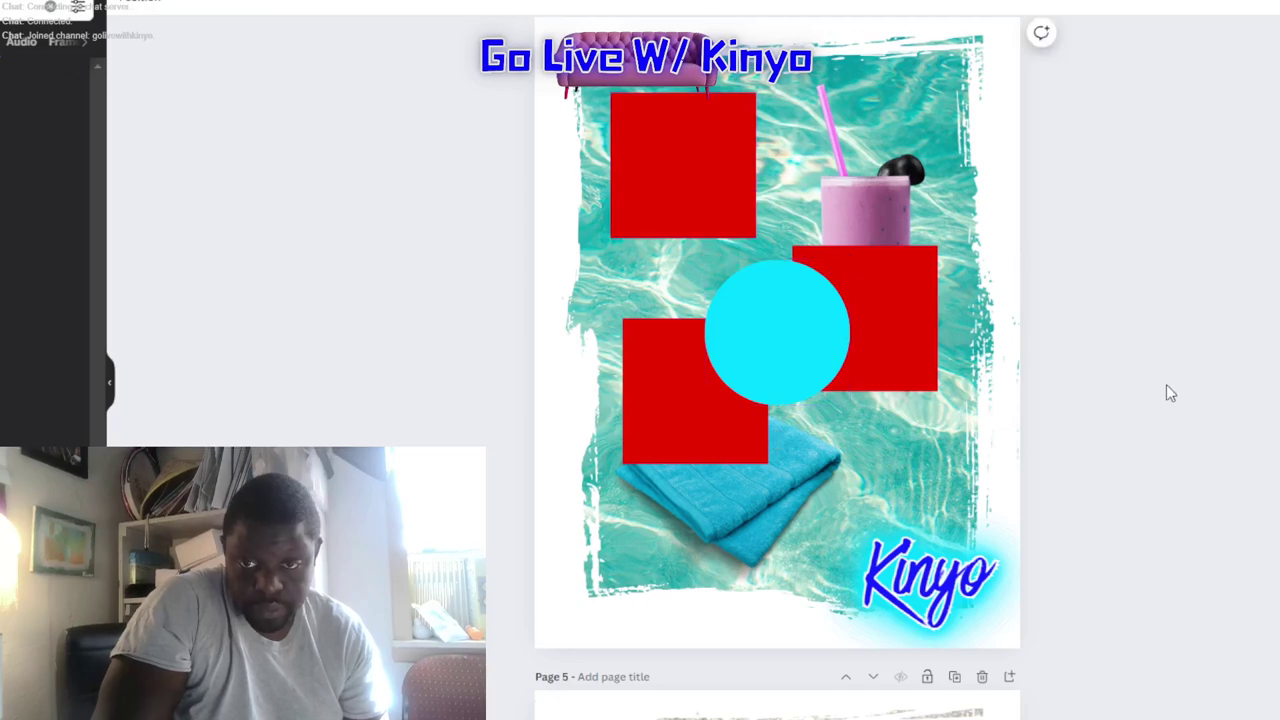
pyautogui.moveTo(771, 304); pyautogui.dragTo(758, 172)
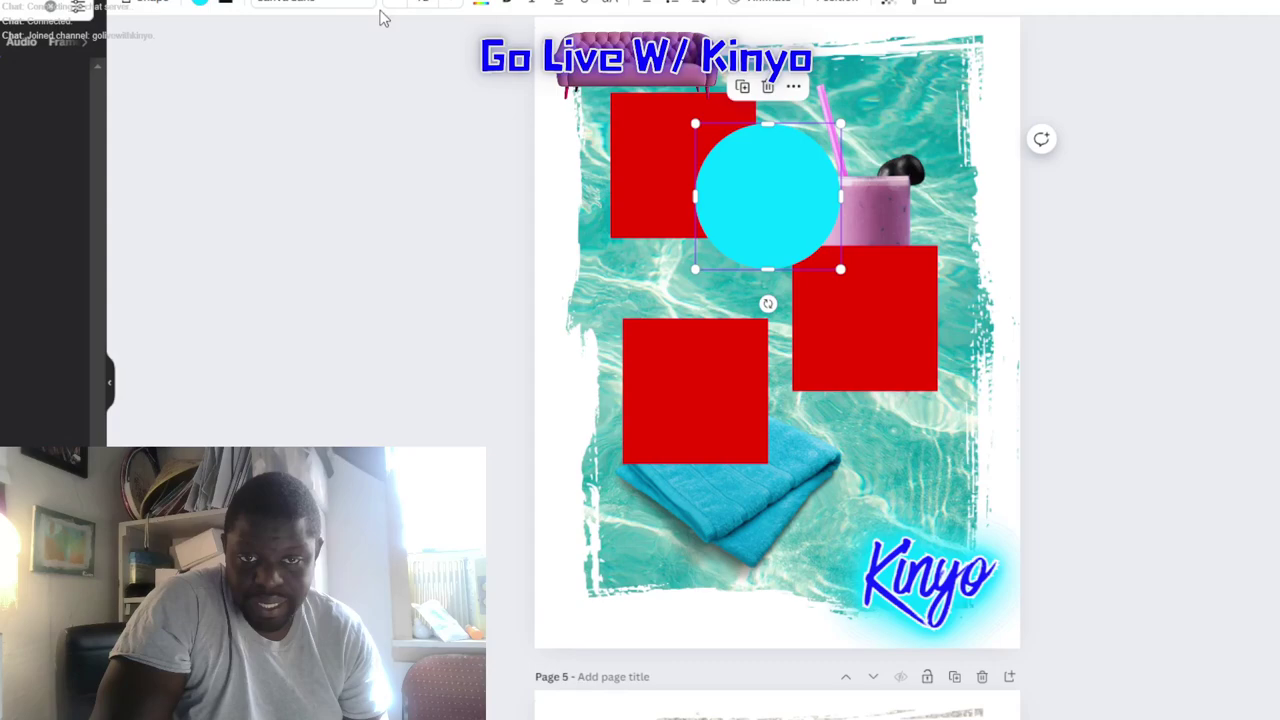
pyautogui.click(200, 3)
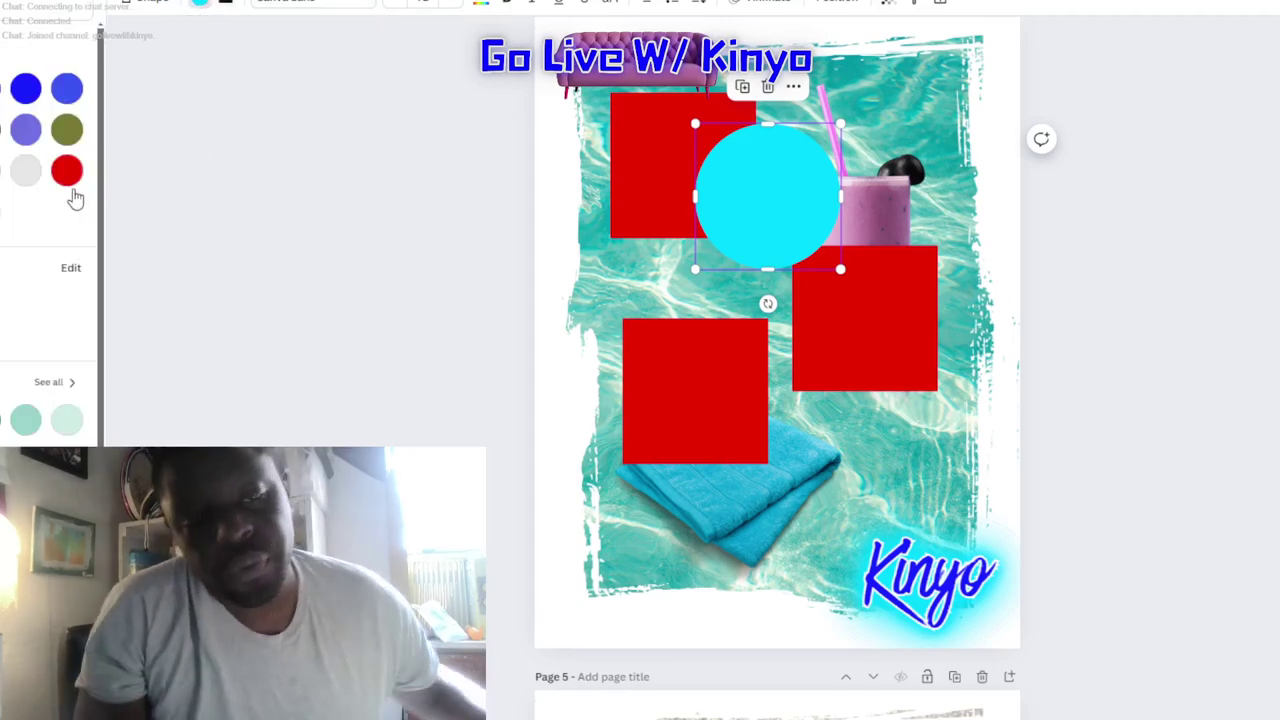
pyautogui.click(26, 170)
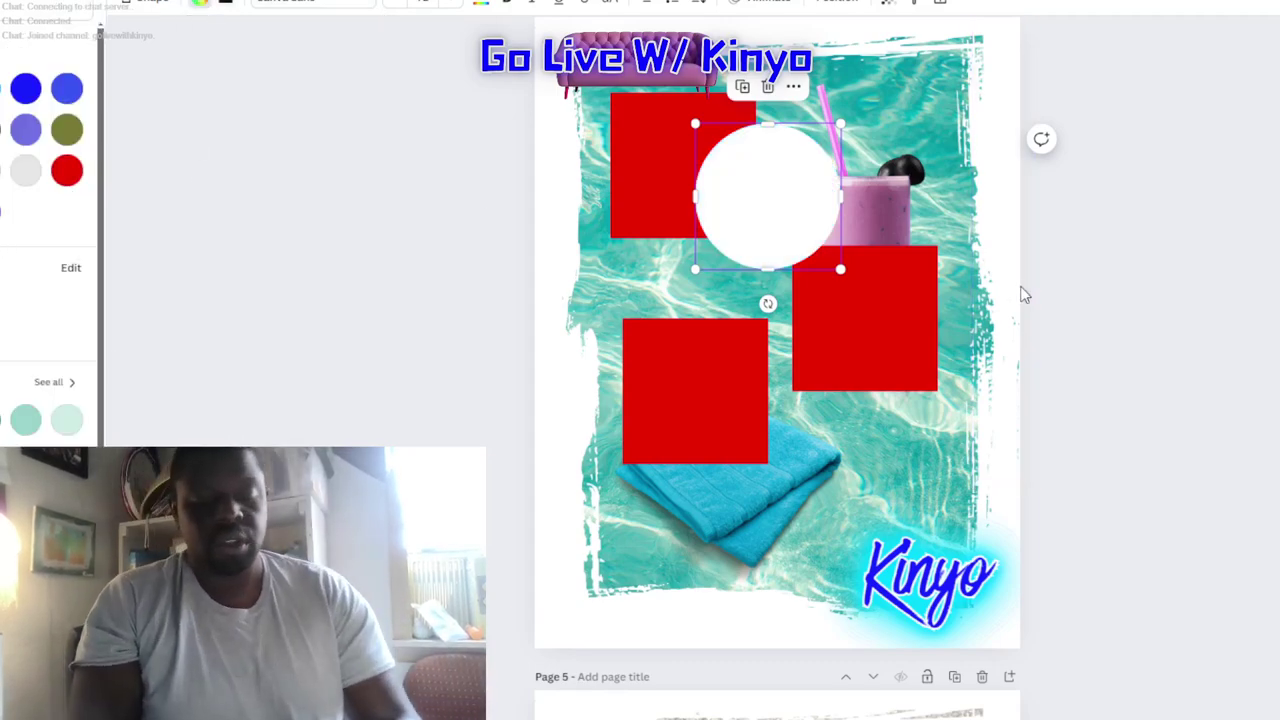
# Step: Duplicate the white circle, shrink the copy and place small white circles at the outer corners of the red squares
pyautogui.moveTo(779, 238); pyautogui.dragTo(735, 226)
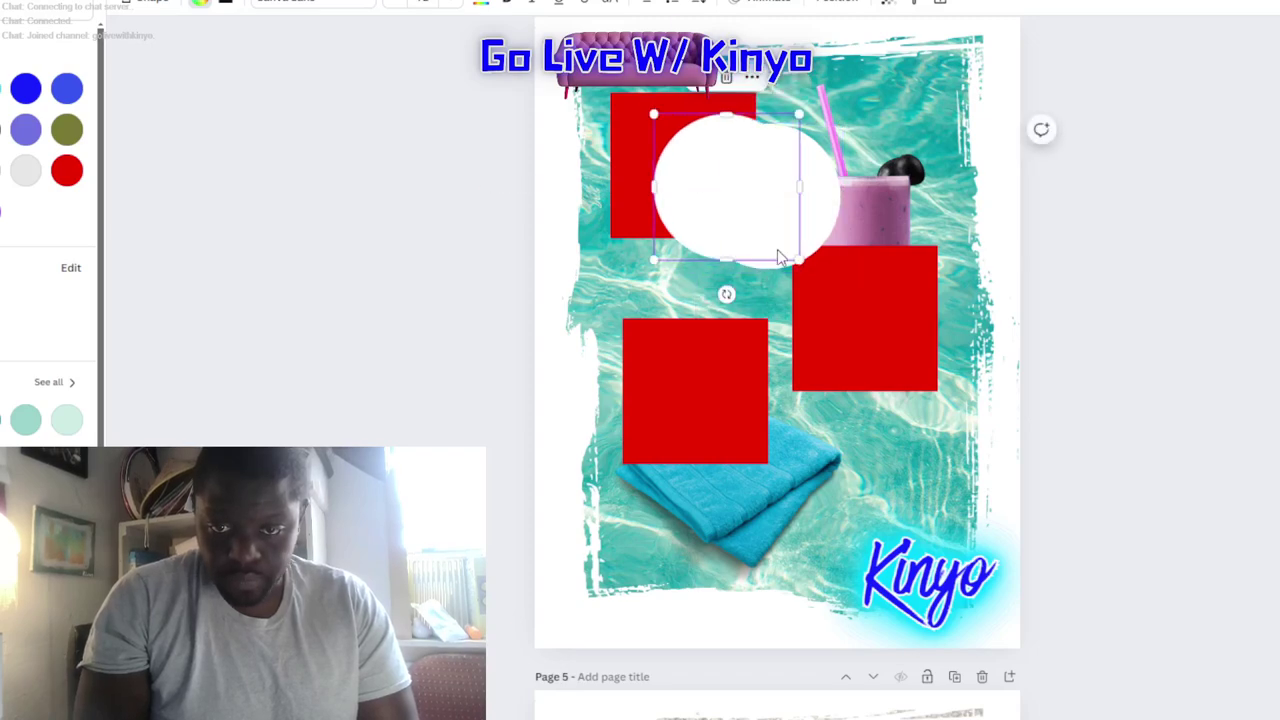
pyautogui.moveTo(801, 263); pyautogui.dragTo(625, 466)
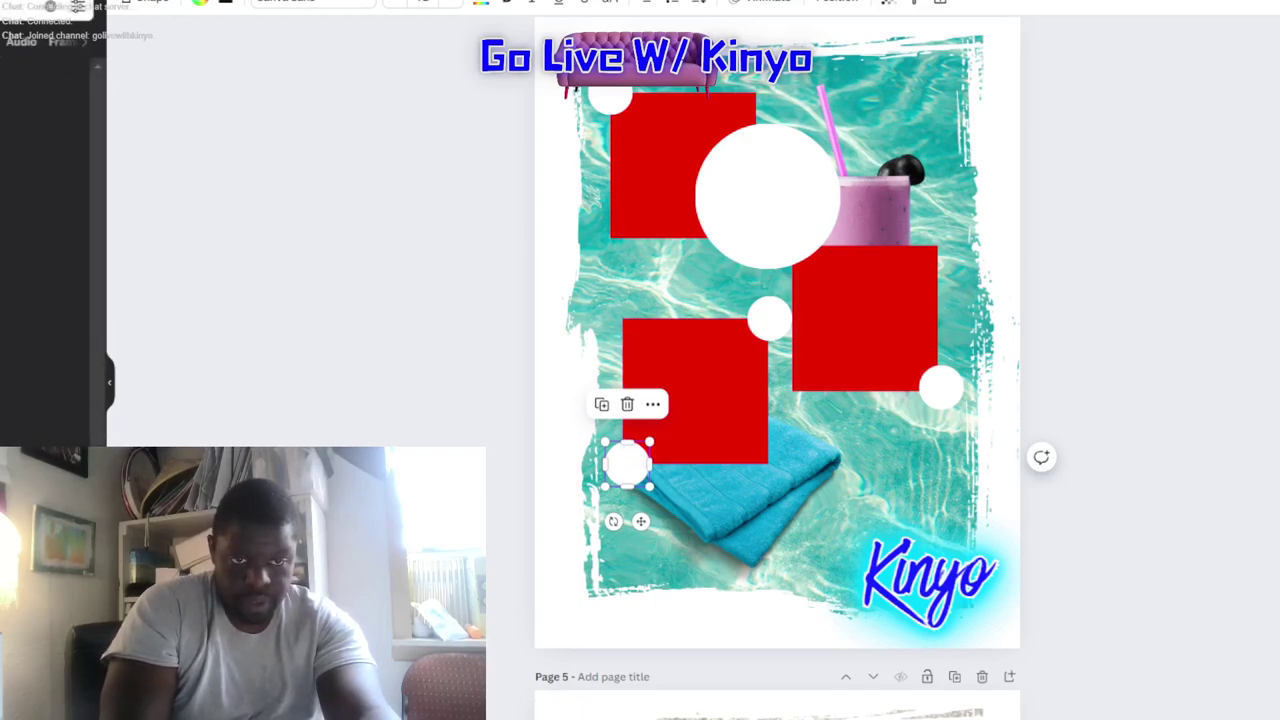
# Step: Add a triangle shape, fill it red, shrink it and place it over the smoothie's straw beside the large white circle
pyautogui.hotkey('ctrl', 'v')
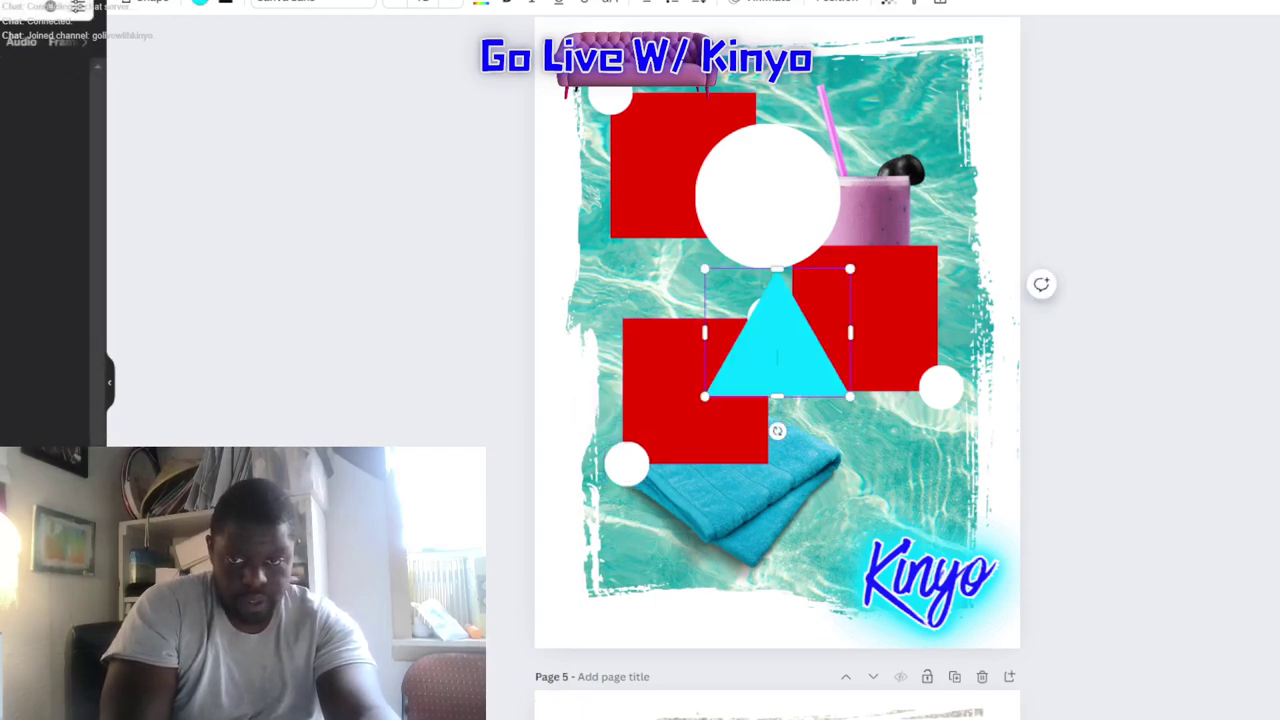
pyautogui.click(209, 6)
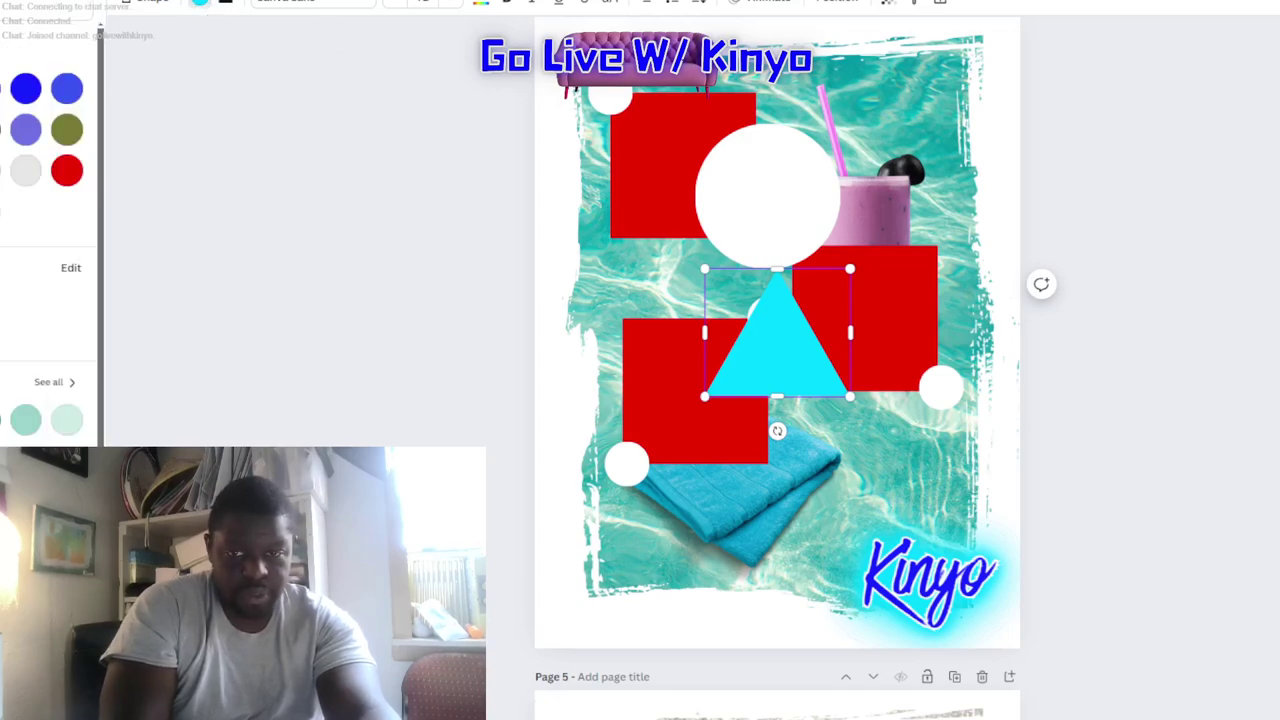
pyautogui.click(0, 129)
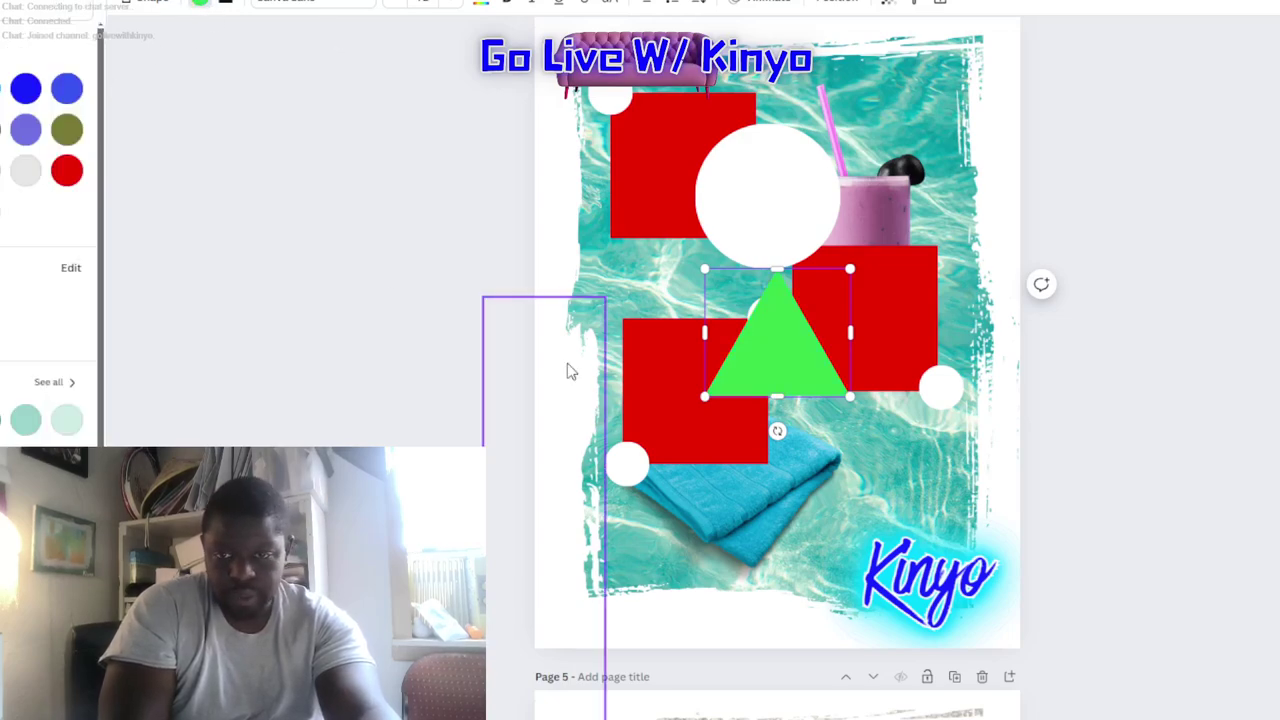
pyautogui.click(66, 172)
pyautogui.moveTo(782, 300); pyautogui.dragTo(836, 105)
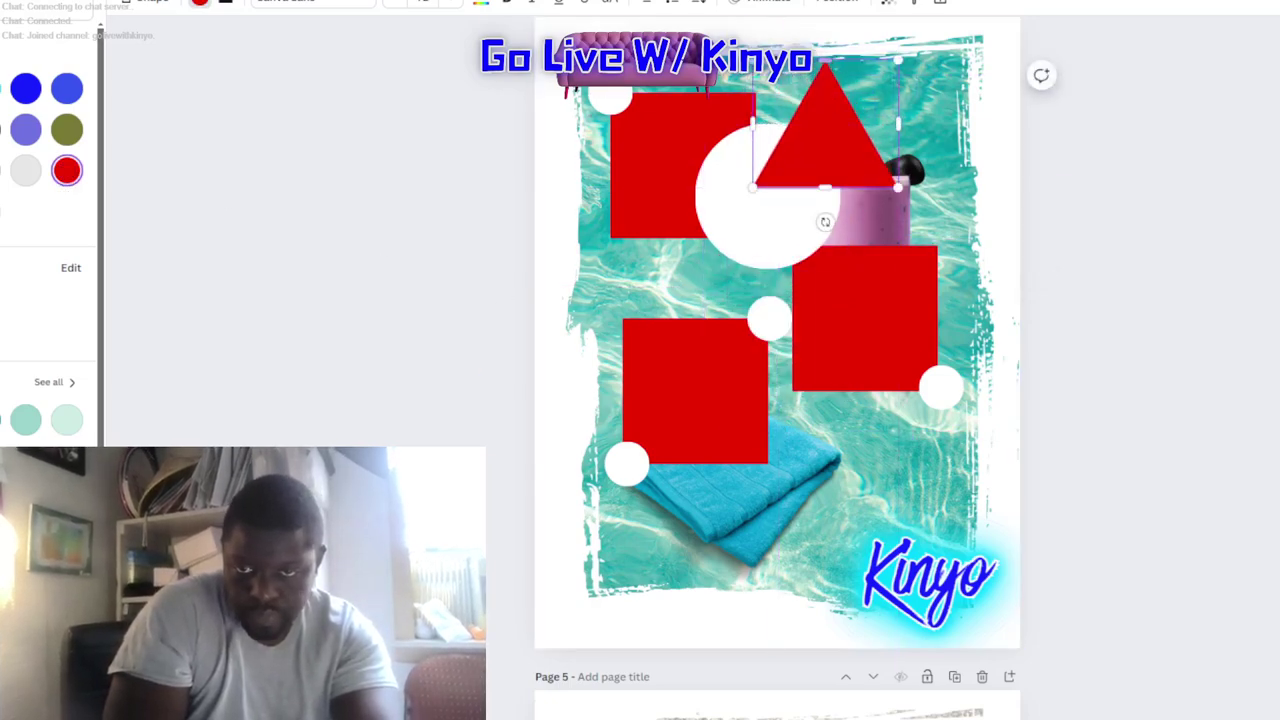
pyautogui.moveTo(752, 60); pyautogui.dragTo(818, 117)
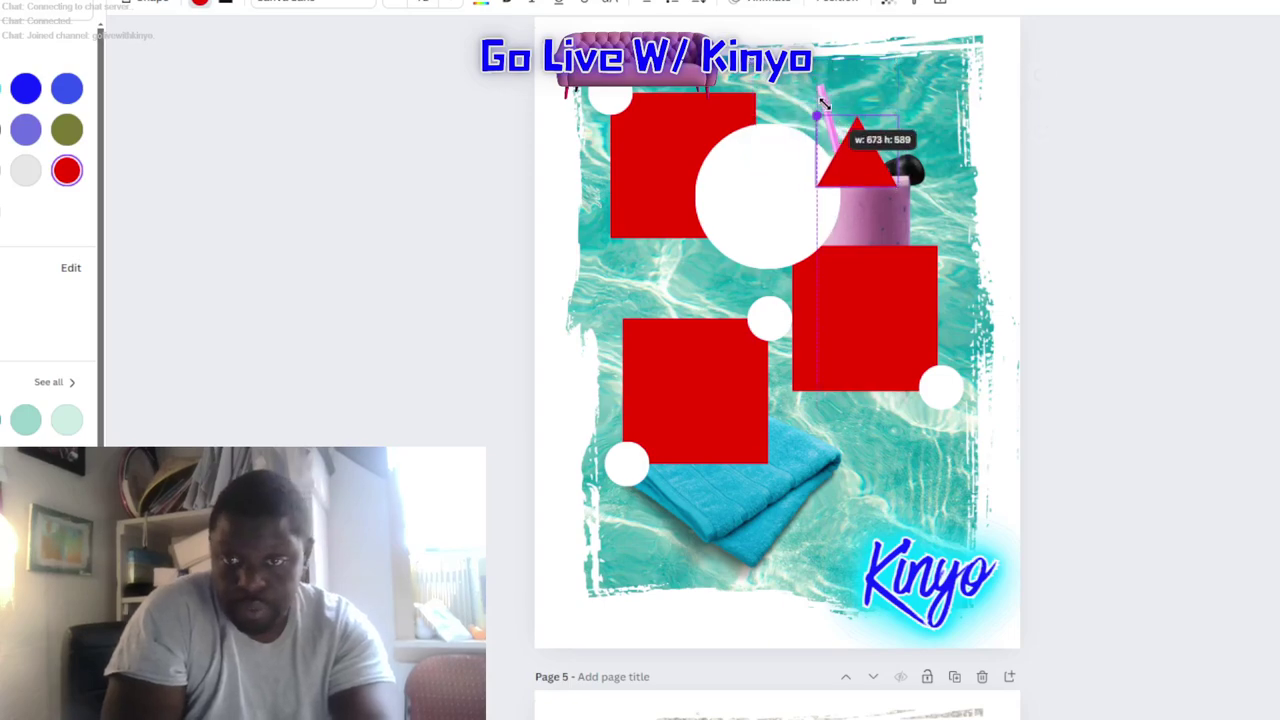
pyautogui.moveTo(880, 157); pyautogui.dragTo(855, 135)
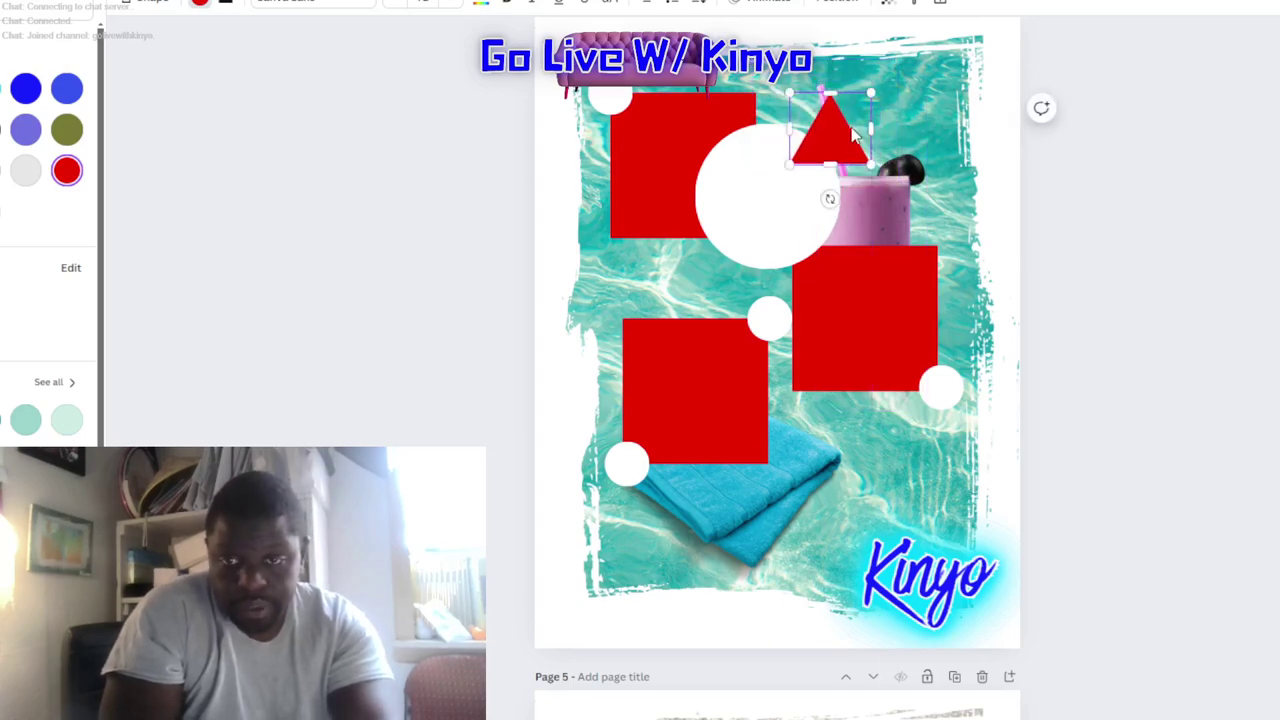
# Step: Place three copies of the red triangle: one on each end of the towel and one below the small circle under the smoothie
pyautogui.press('Delete')
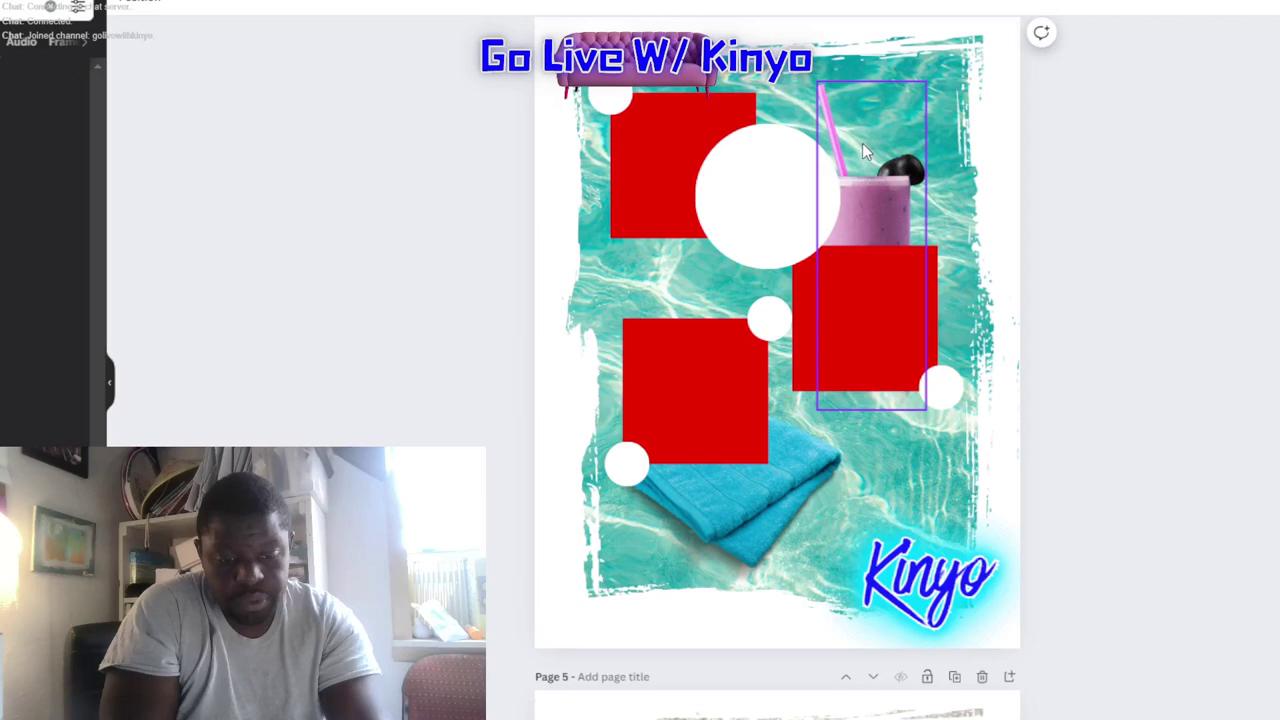
pyautogui.hotkey('ctrl', 'z')
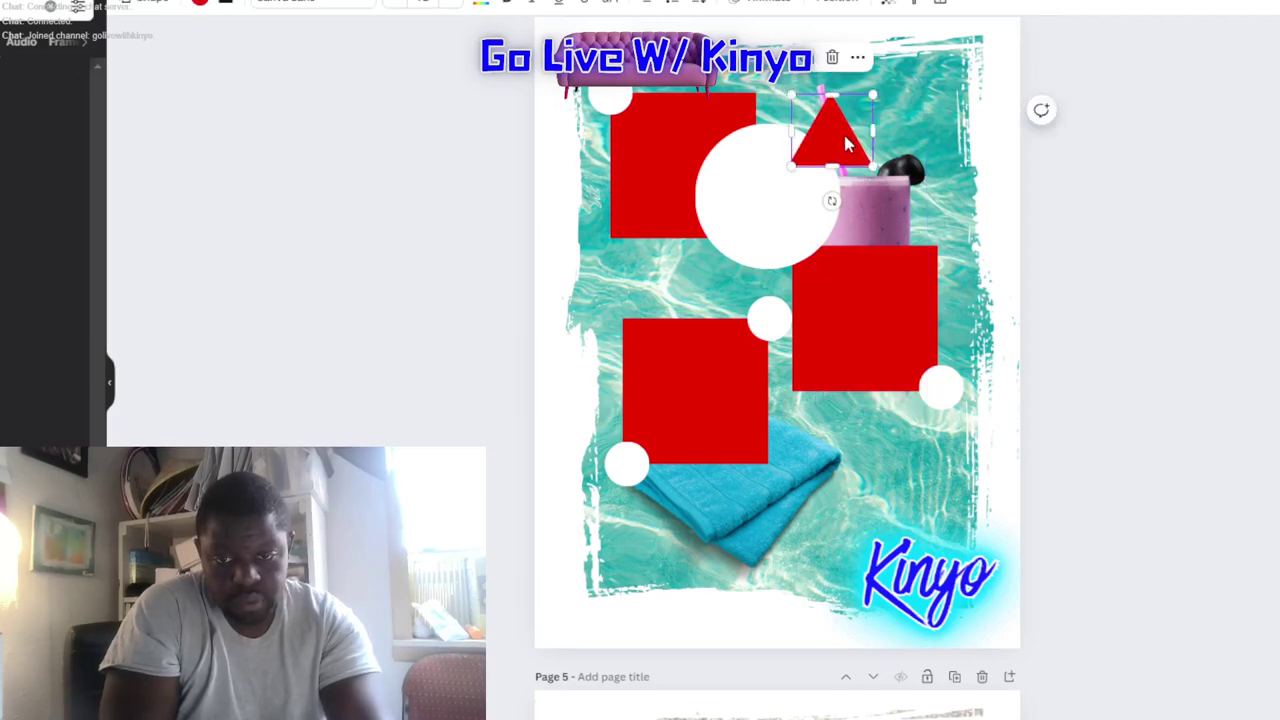
pyautogui.keyDown('alt'); pyautogui.moveTo(845, 145); pyautogui.dragTo(851, 456); pyautogui.keyUp('alt')
pyautogui.keyDown('alt'); pyautogui.moveTo(826, 135); pyautogui.dragTo(914, 412); pyautogui.keyUp('alt')
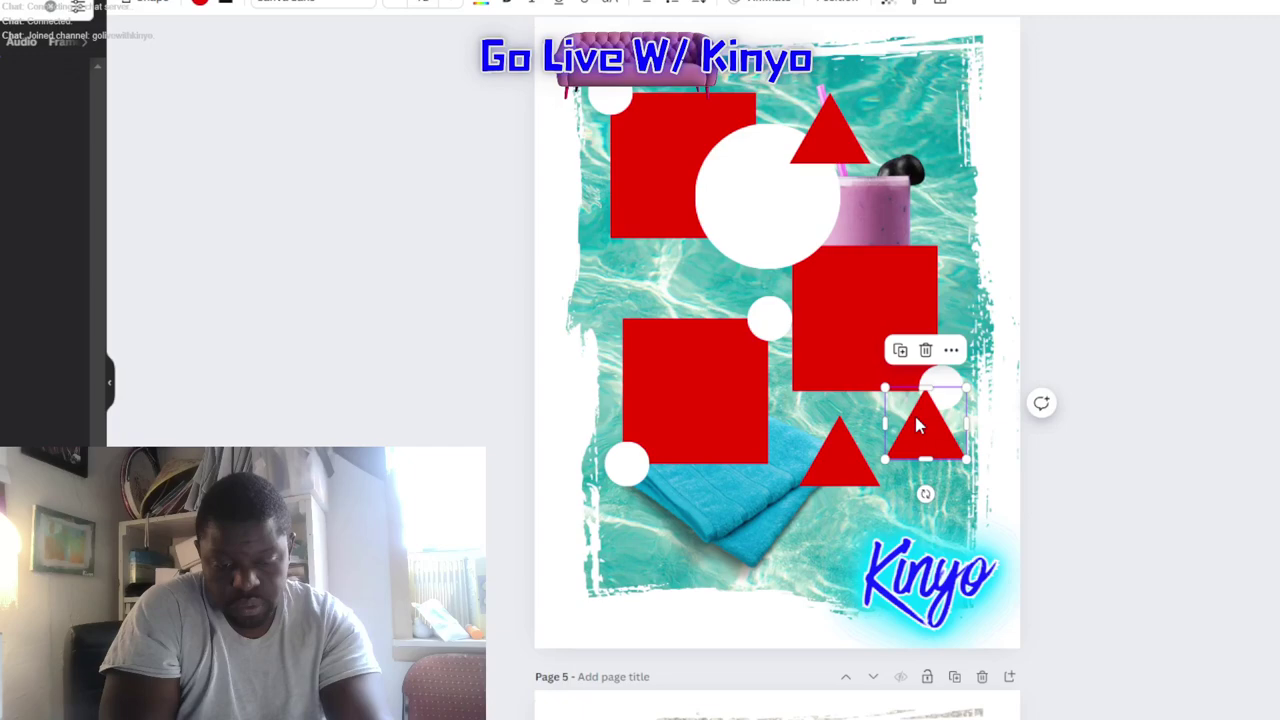
pyautogui.click(836, 150)
pyautogui.keyDown('alt'); pyautogui.moveTo(830, 135); pyautogui.dragTo(706, 528); pyautogui.keyUp('alt')
pyautogui.click(1250, 484)
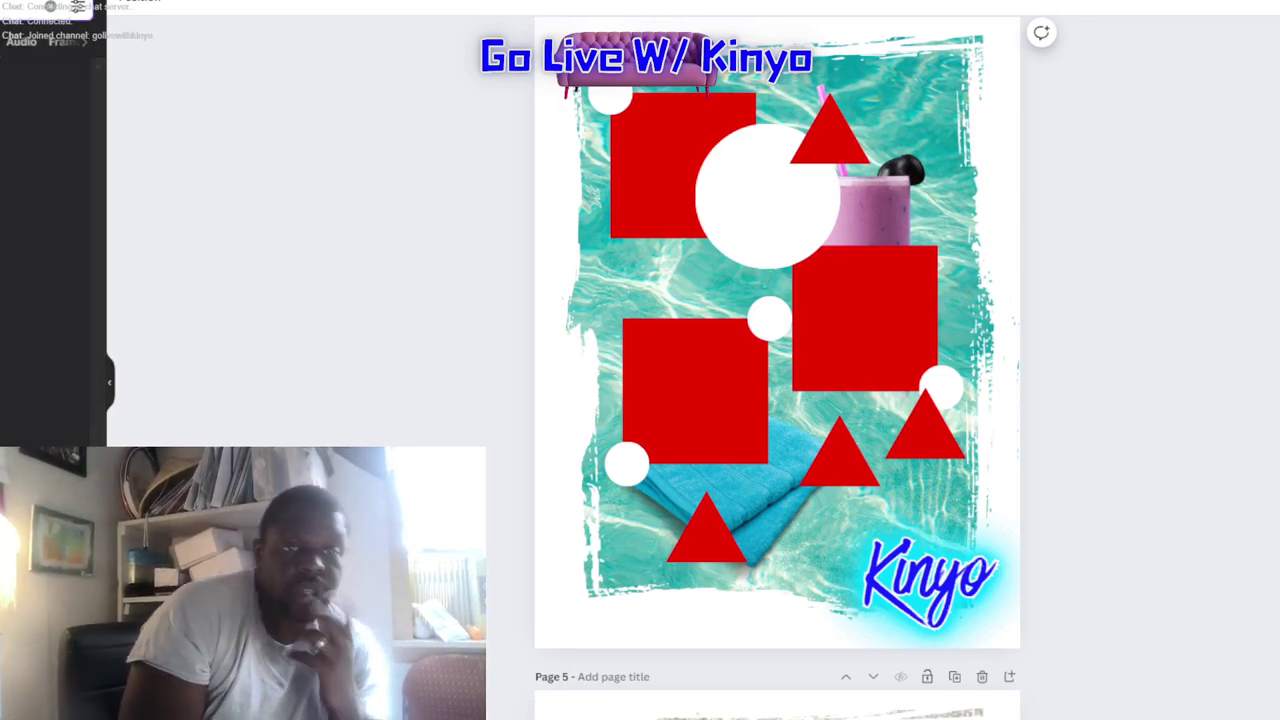
# Step: Search for benches, add the brown wooden bench, shrink it and place it across the large white circle
pyautogui.write('h')
pyautogui.press('Return')
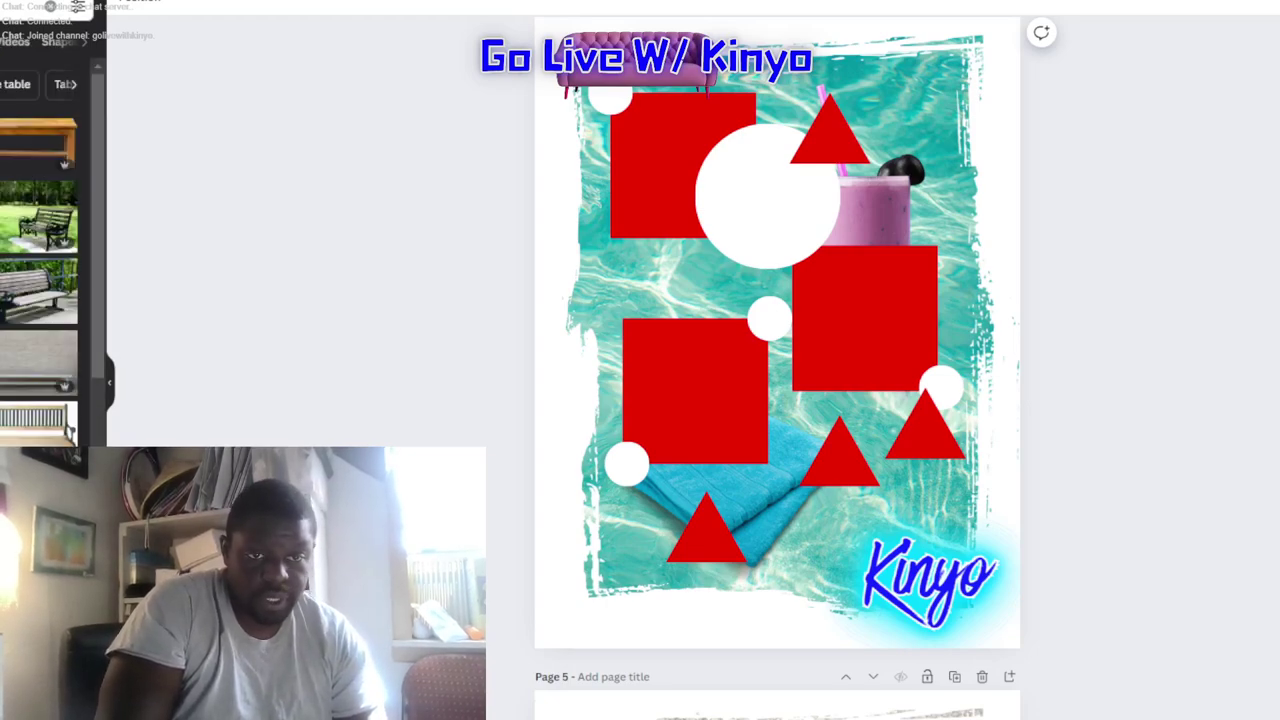
pyautogui.click(4, 142)
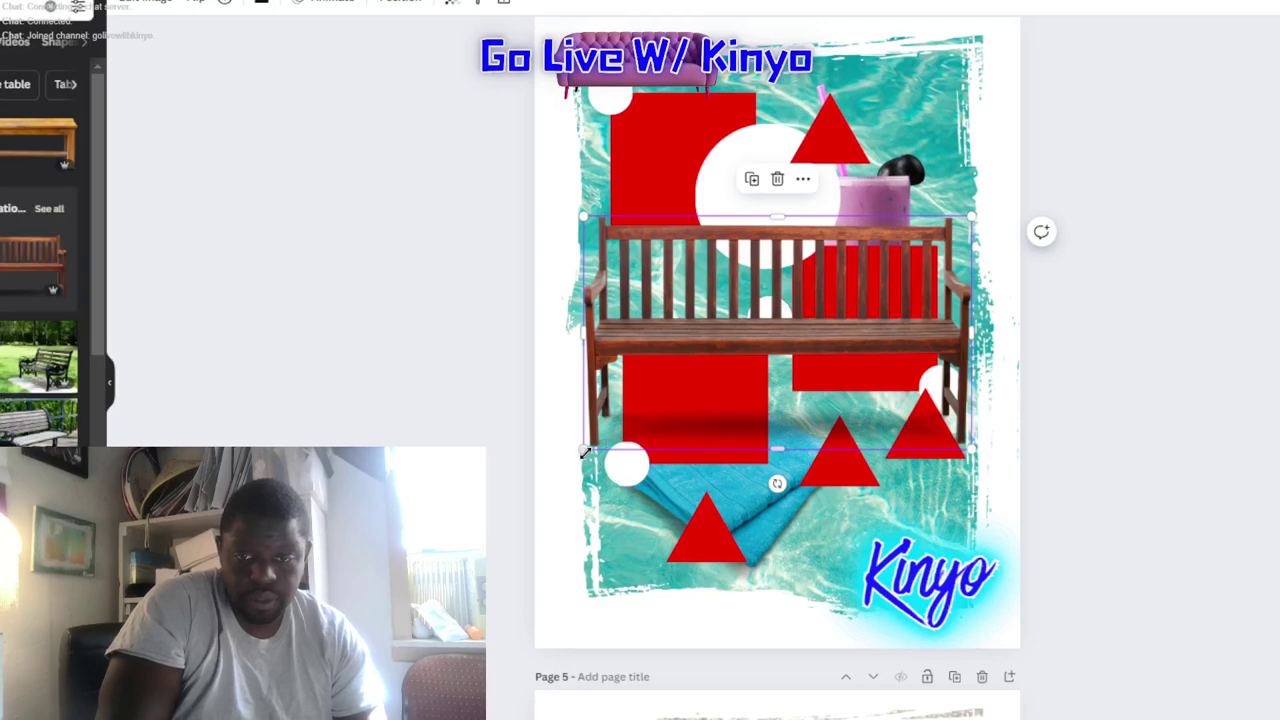
pyautogui.moveTo(581, 452); pyautogui.dragTo(732, 360)
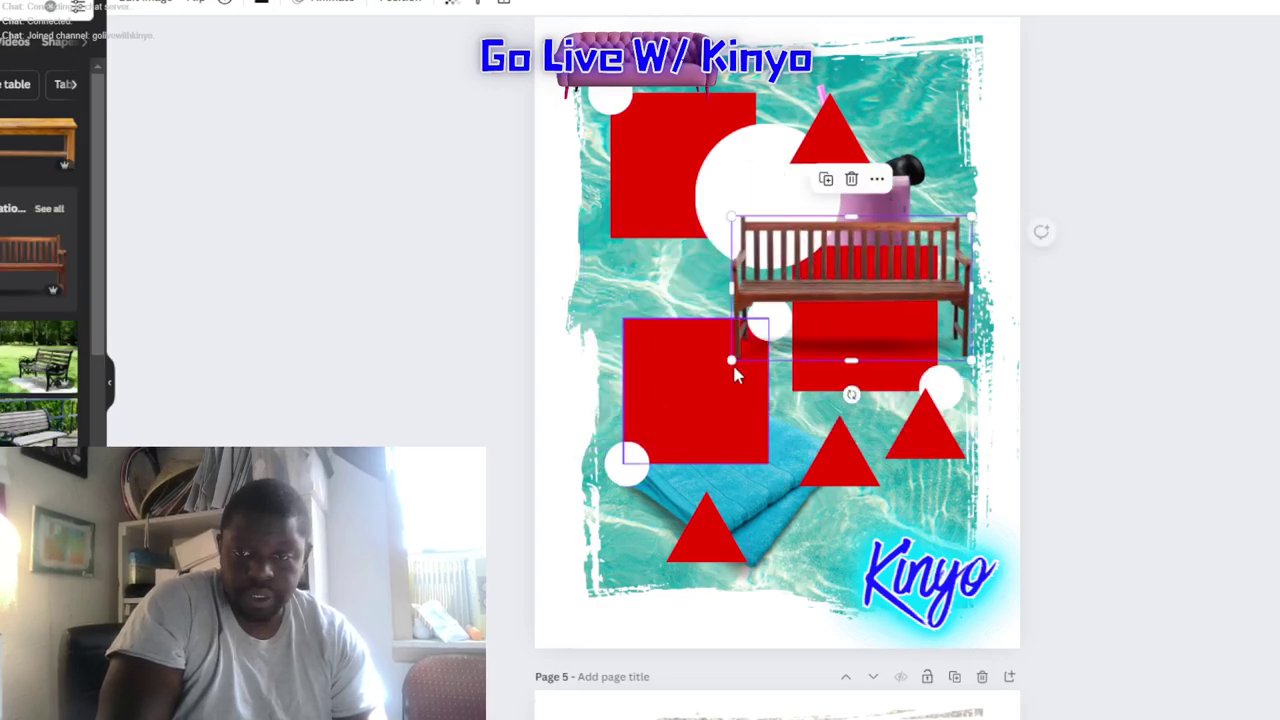
pyautogui.moveTo(824, 281); pyautogui.dragTo(728, 232)
pyautogui.click(1278, 384)
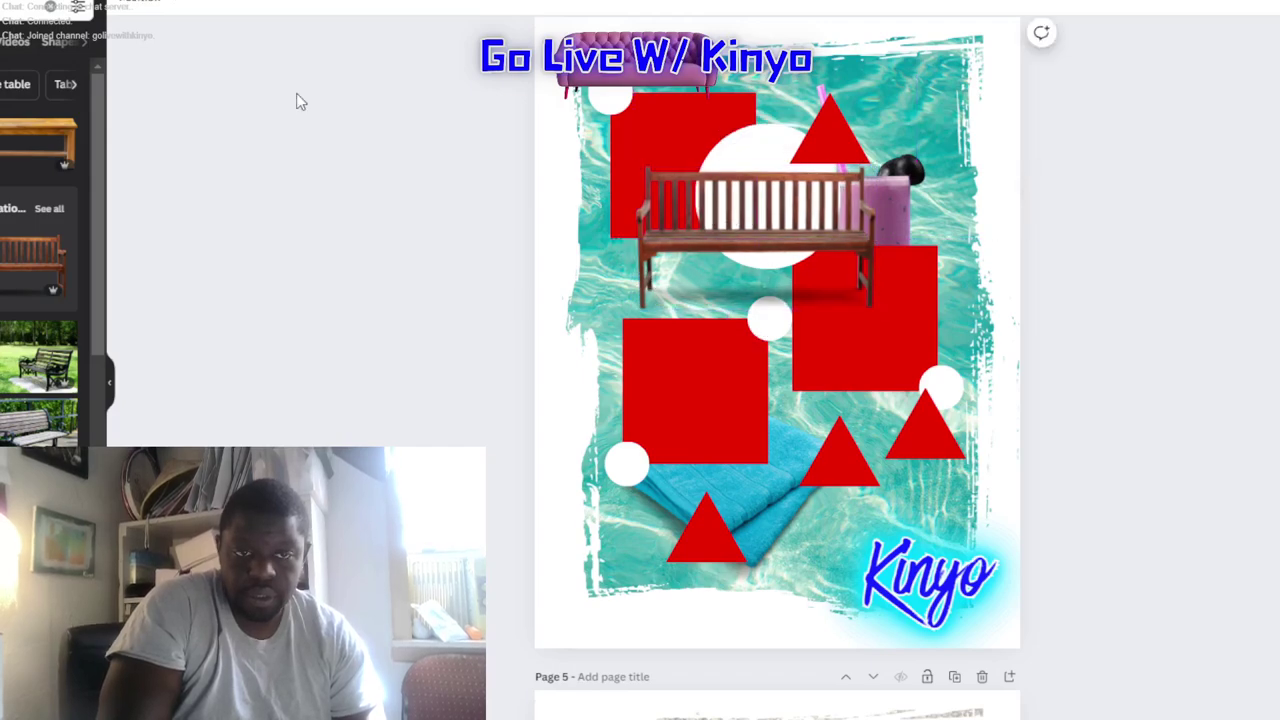
# Step: Search for type writer and add the red typewriter with a blank sheet of paper to the page
pyautogui.click(20, 7)
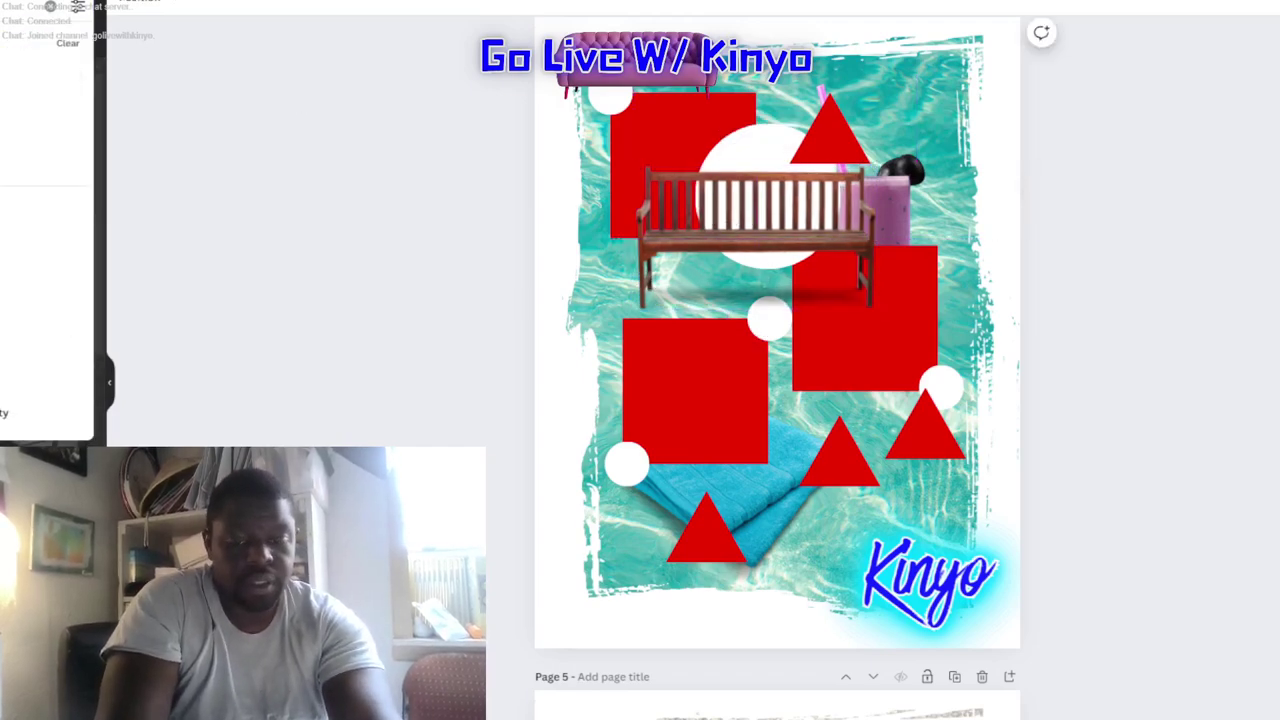
pyautogui.write('writer')
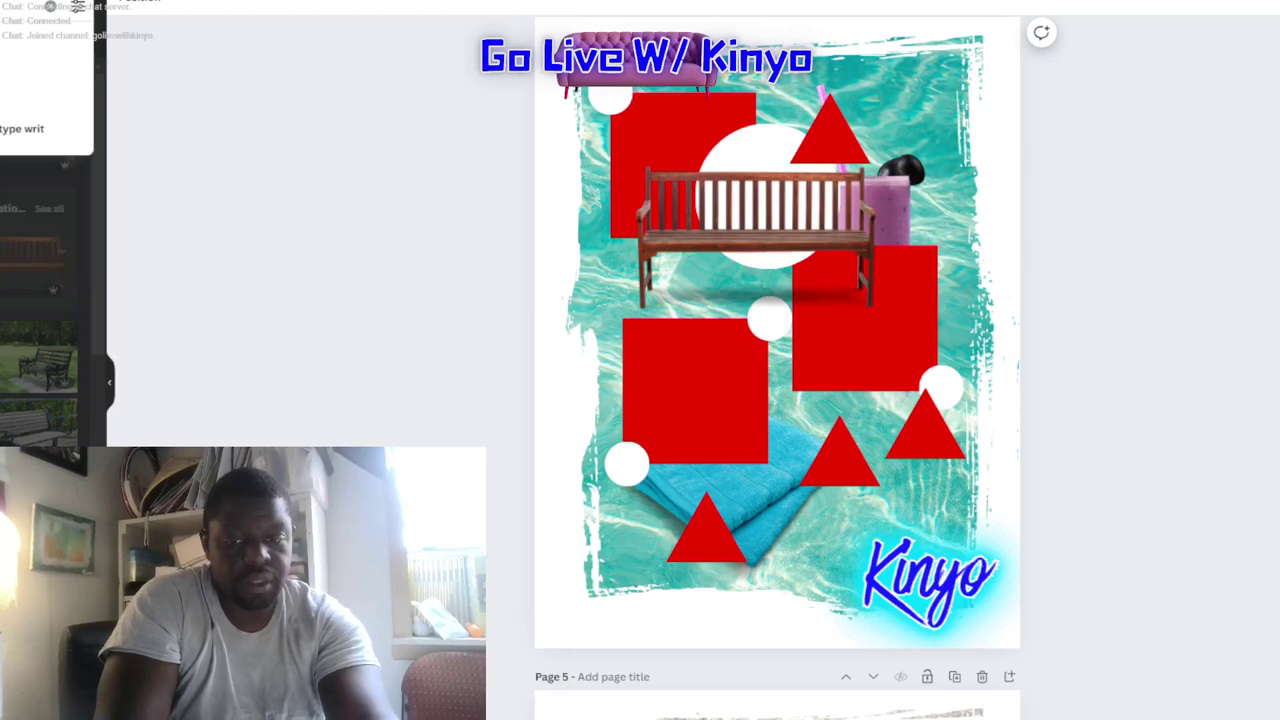
pyautogui.press('Return')
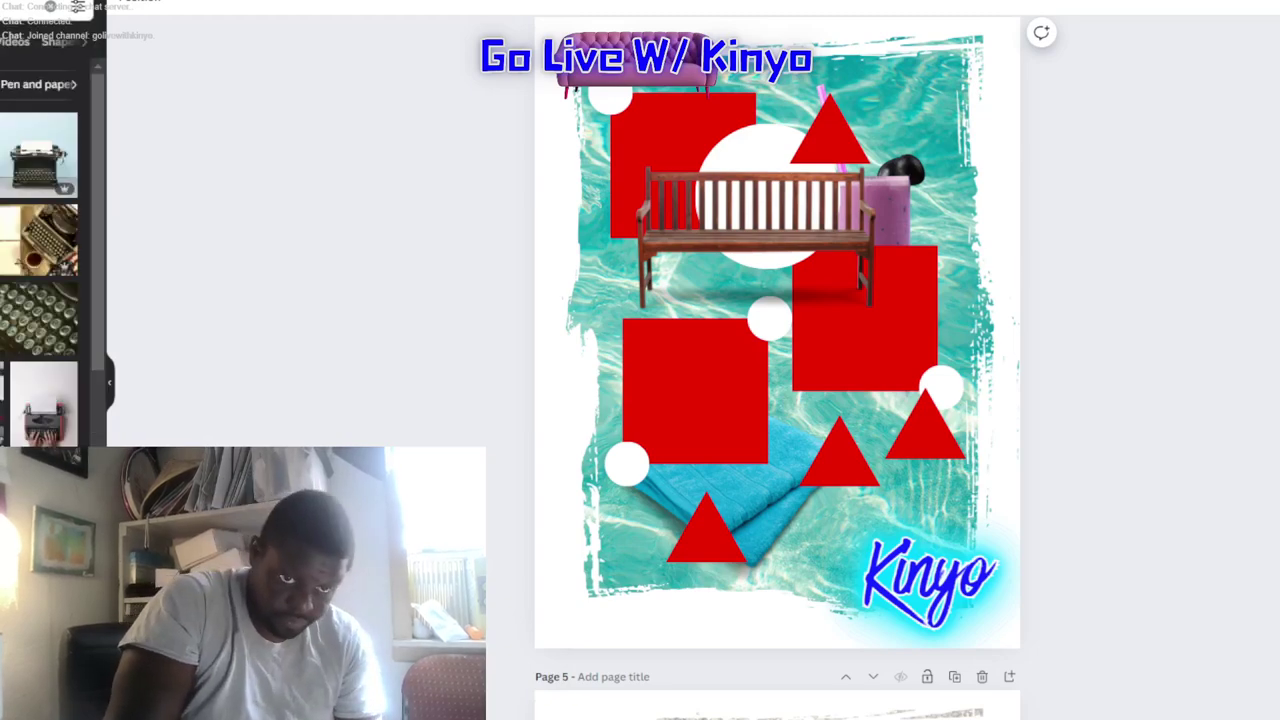
pyautogui.click(3, 320)
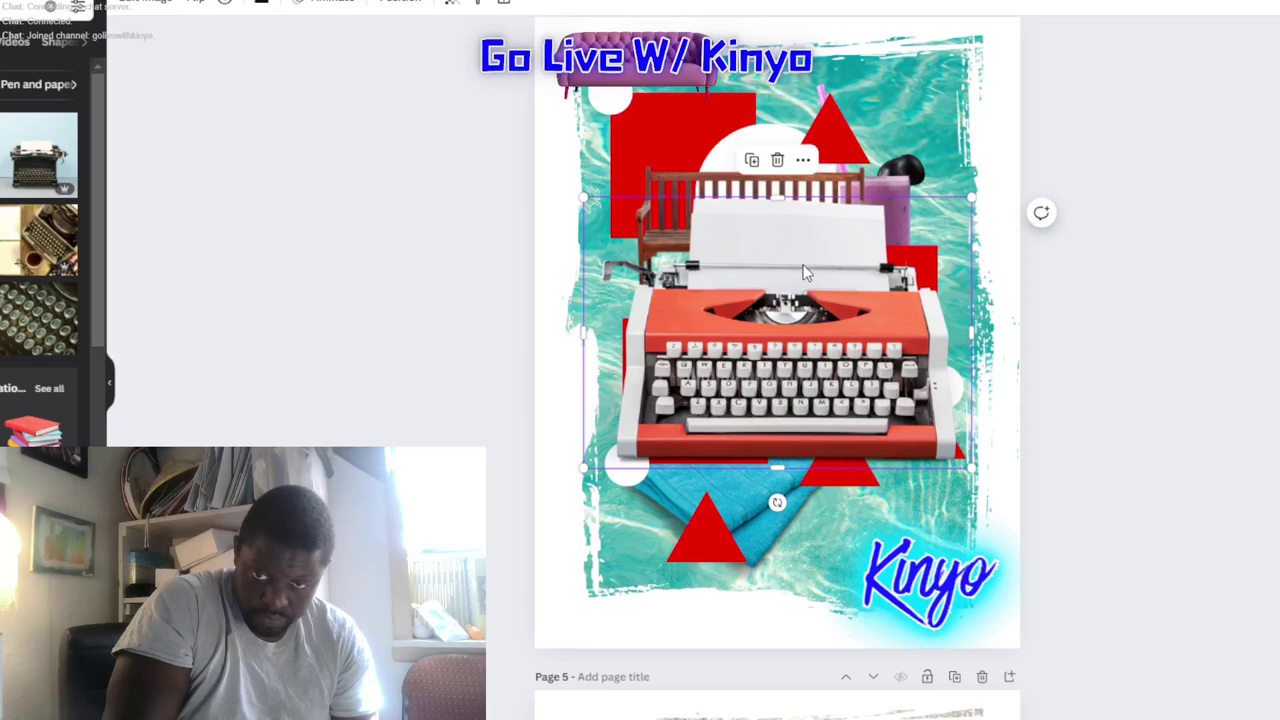
# Step: Shrink the typewriter and place it over the towel's upper edge, between the lower red square and the rightmost triangle
pyautogui.moveTo(847, 319); pyautogui.dragTo(831, 410)
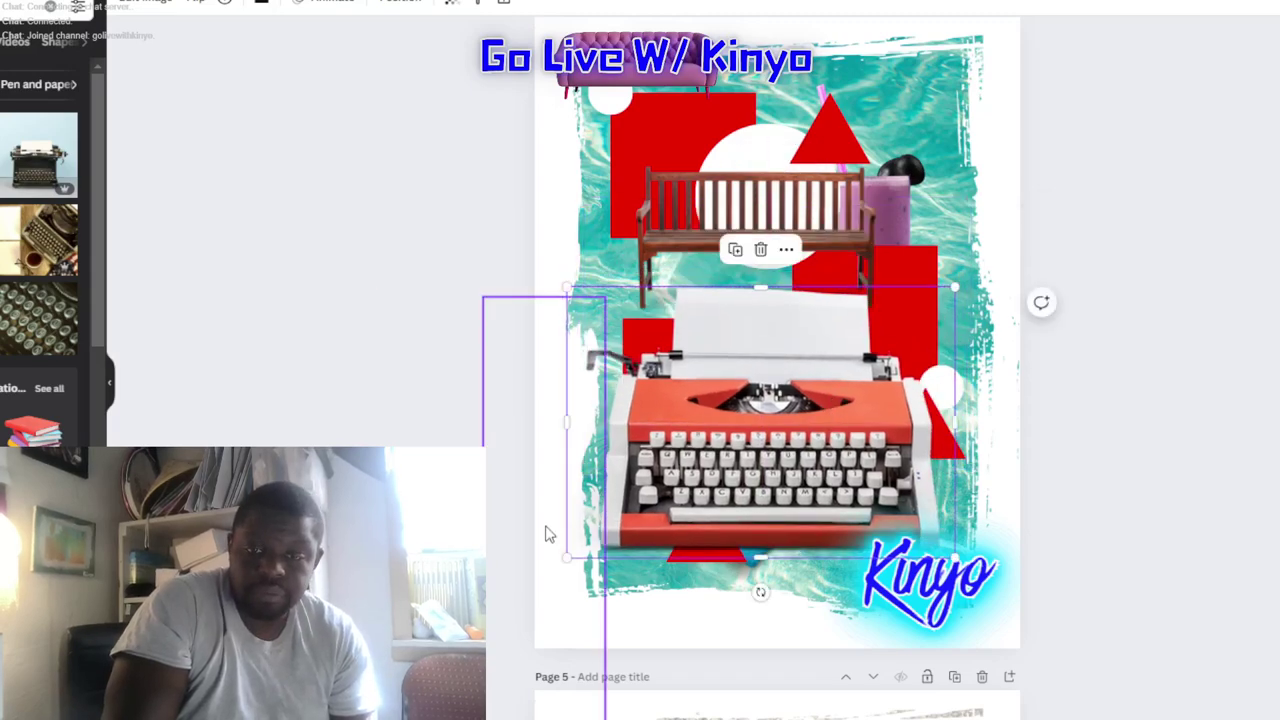
pyautogui.moveTo(612, 518); pyautogui.dragTo(726, 409)
pyautogui.moveTo(872, 388); pyautogui.dragTo(836, 447)
pyautogui.click(1216, 452)
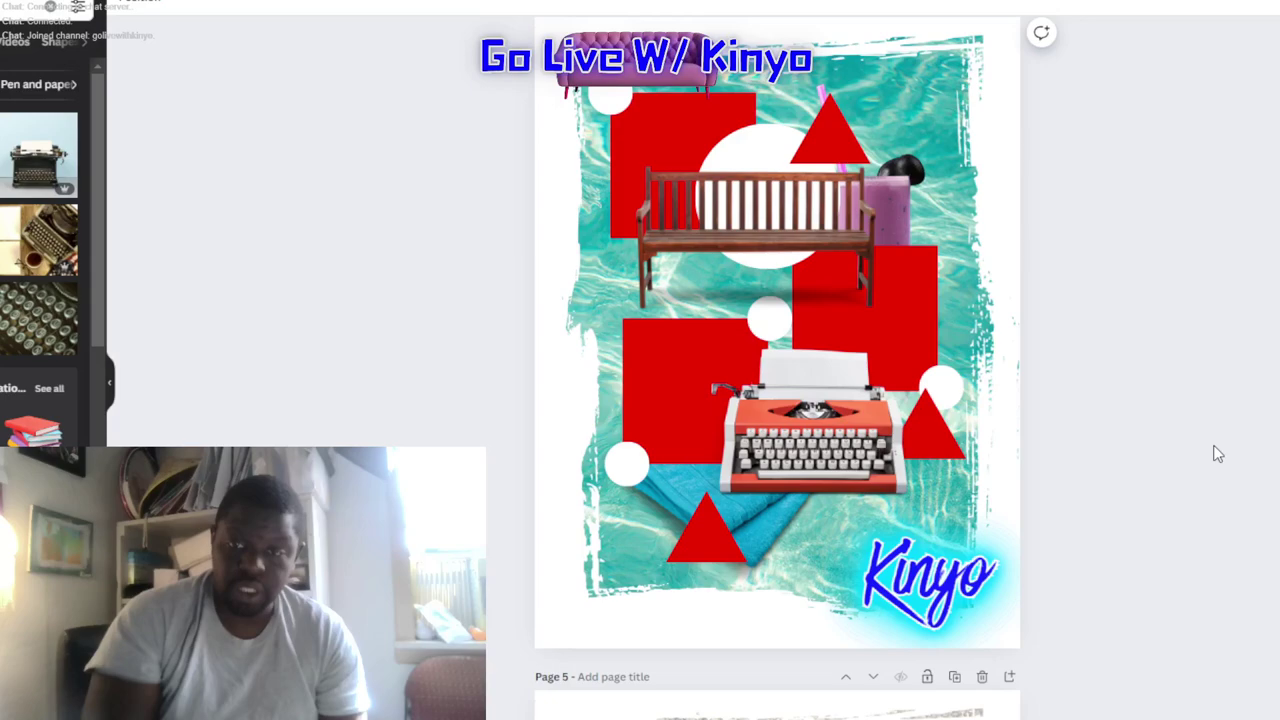
# Step: Search for feather quills, add the dark quill with an ink pot and shrink it to sit between the bench and the typewriter
pyautogui.click(12, 7)
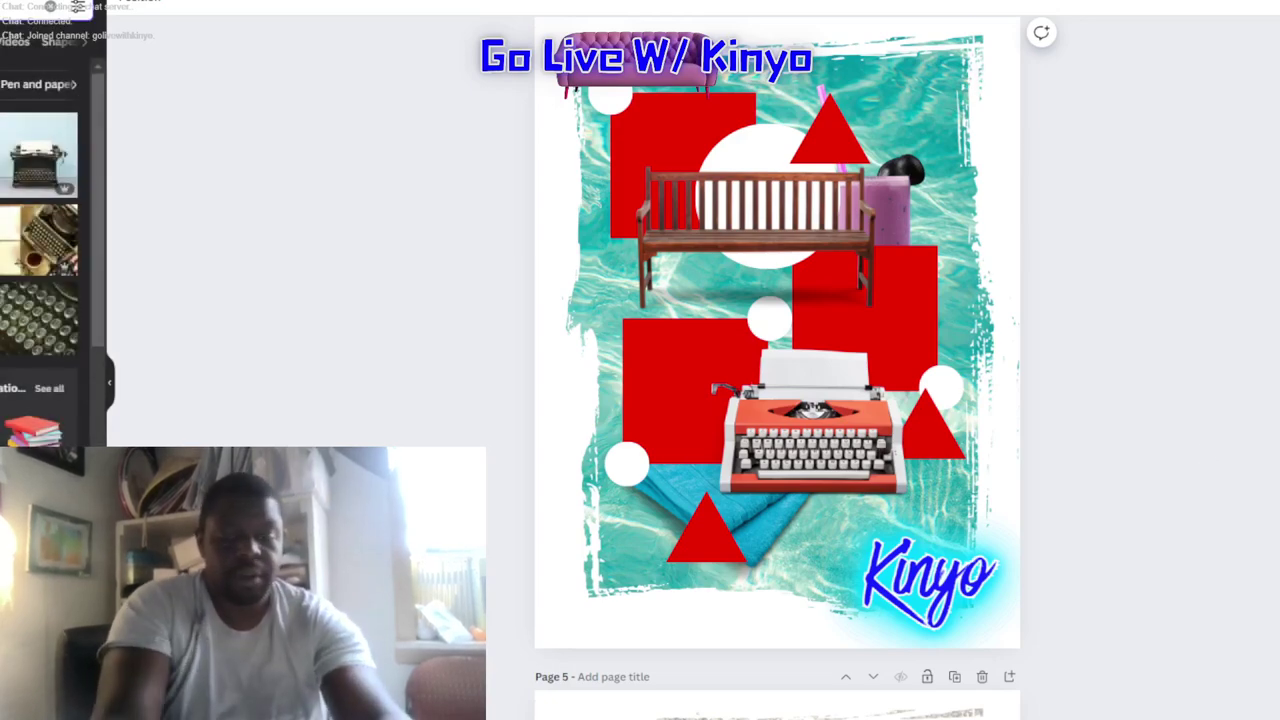
pyautogui.press('Return')
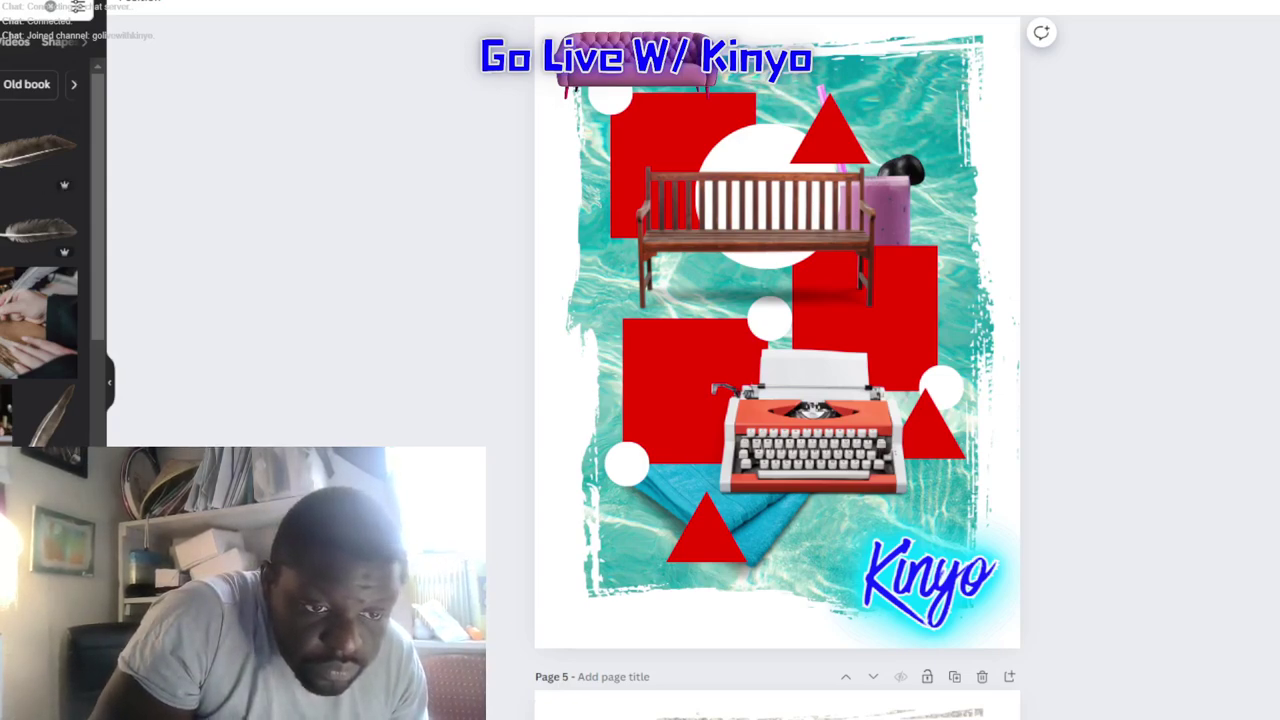
pyautogui.scroll(-4, 40, 260)
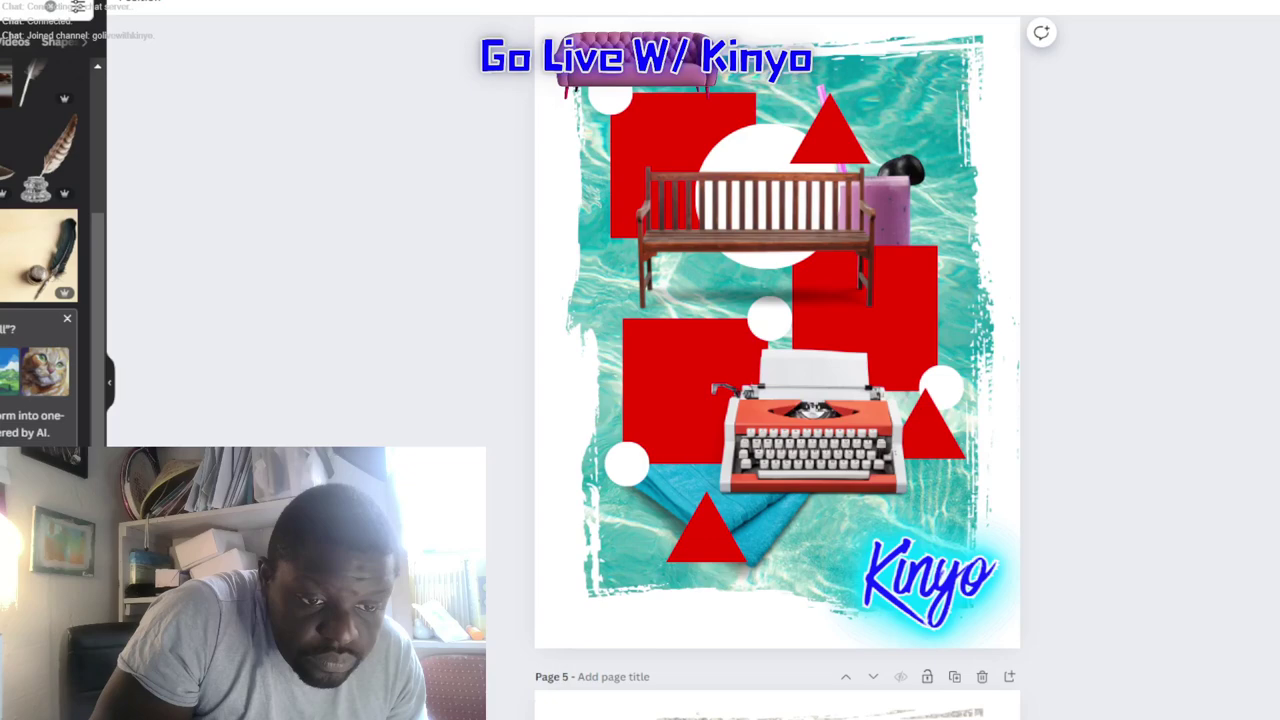
pyautogui.scroll(4, 40, 260)
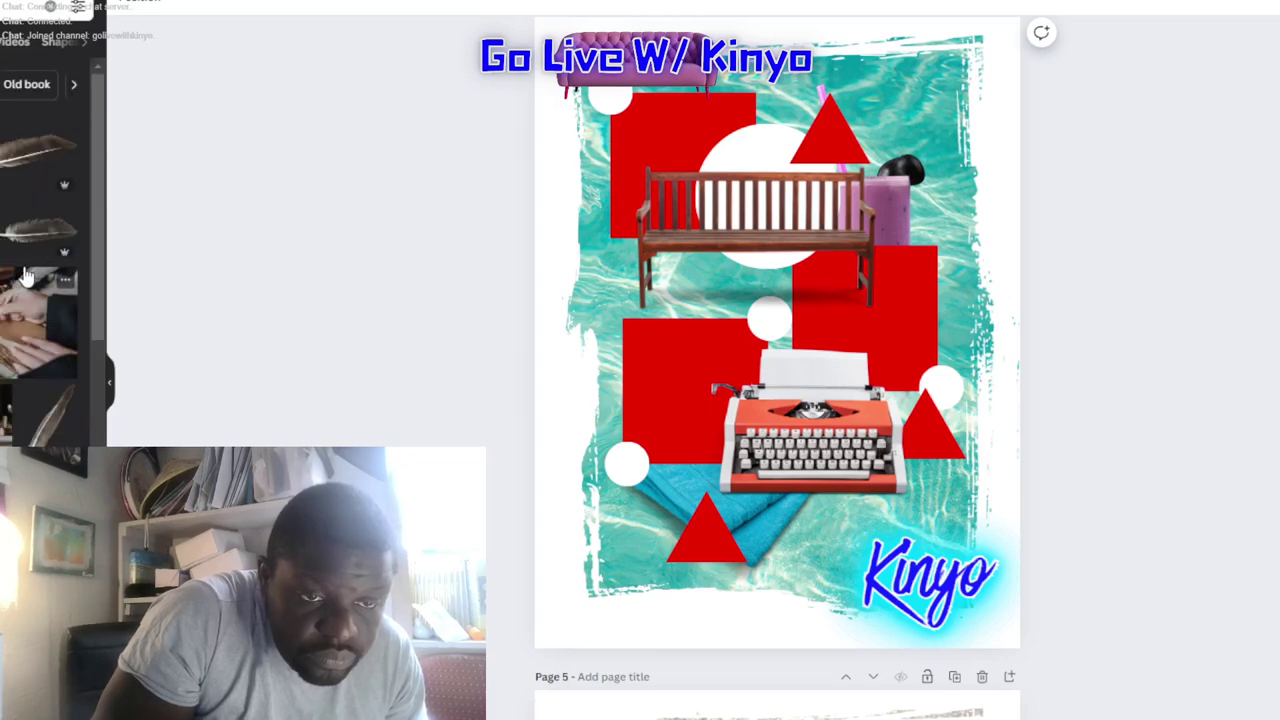
pyautogui.click(15, 160)
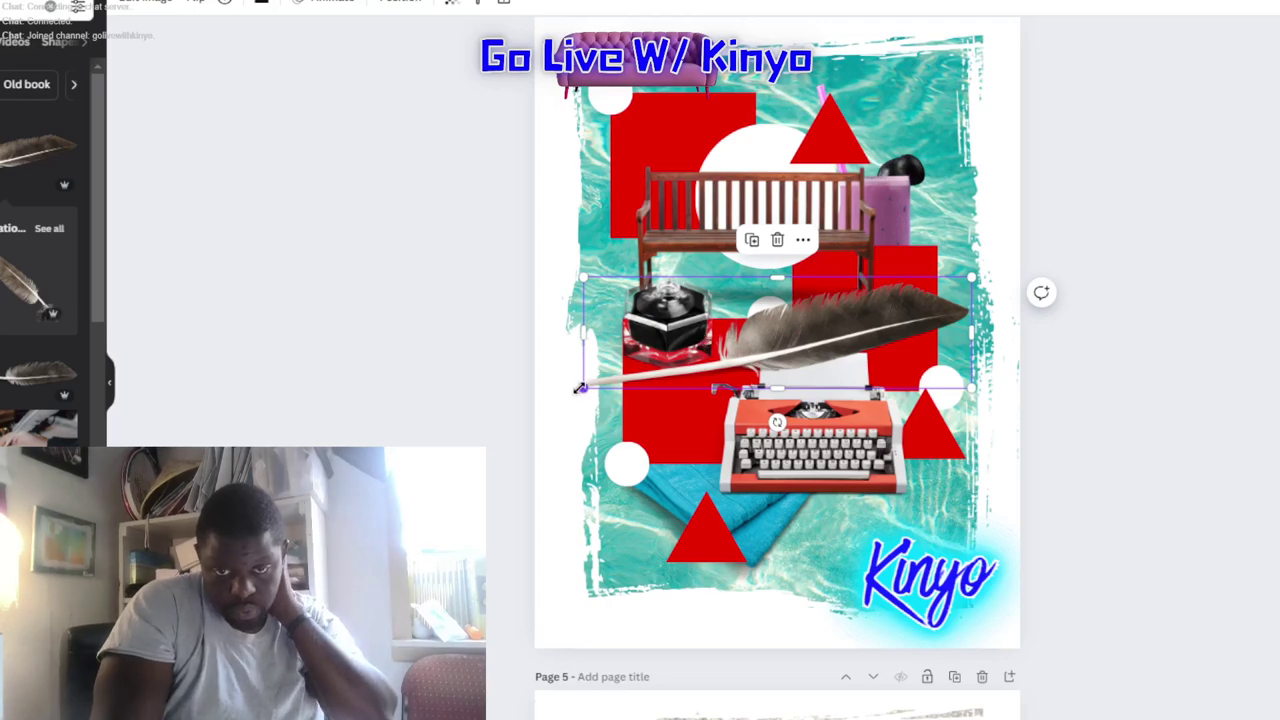
pyautogui.moveTo(583, 389); pyautogui.dragTo(655, 367)
pyautogui.click(1238, 348)
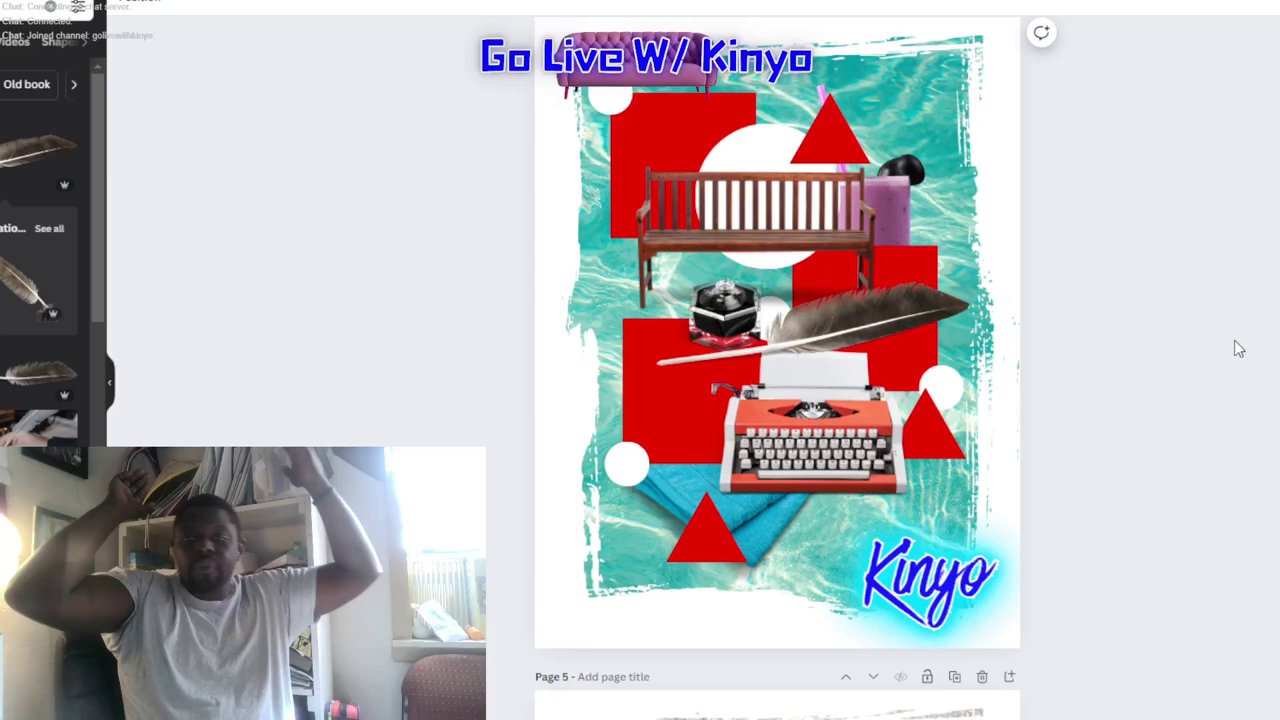